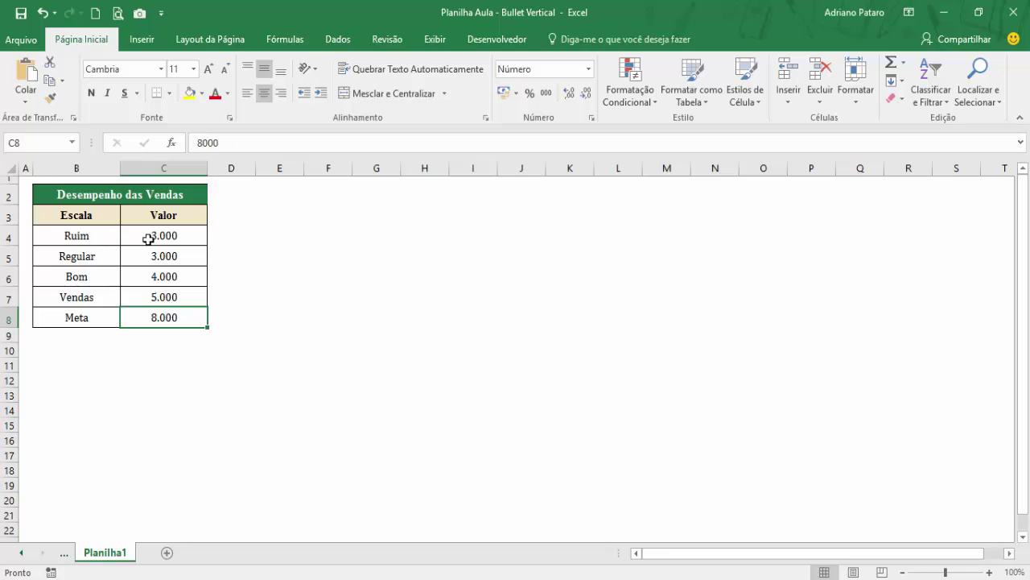
# Examine the values of the Ruim, Regular, Bom, Vendas and Meta rows in the Desempenho das Vendas table.
pyautogui.click(152, 237)
pyautogui.click(106, 237)
pyautogui.moveTo(107, 237); pyautogui.dragTo(136, 234)
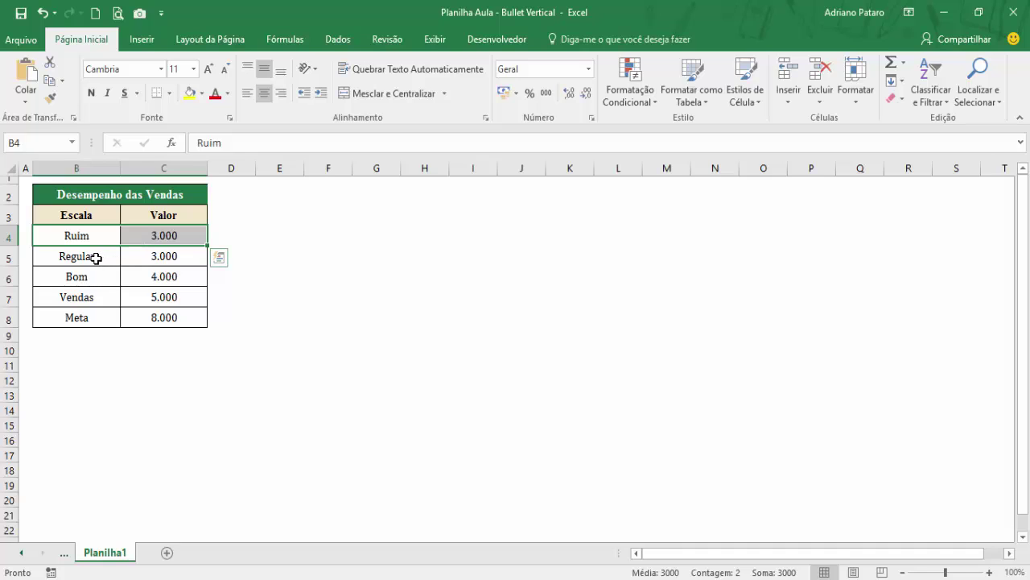
pyautogui.click(161, 258)
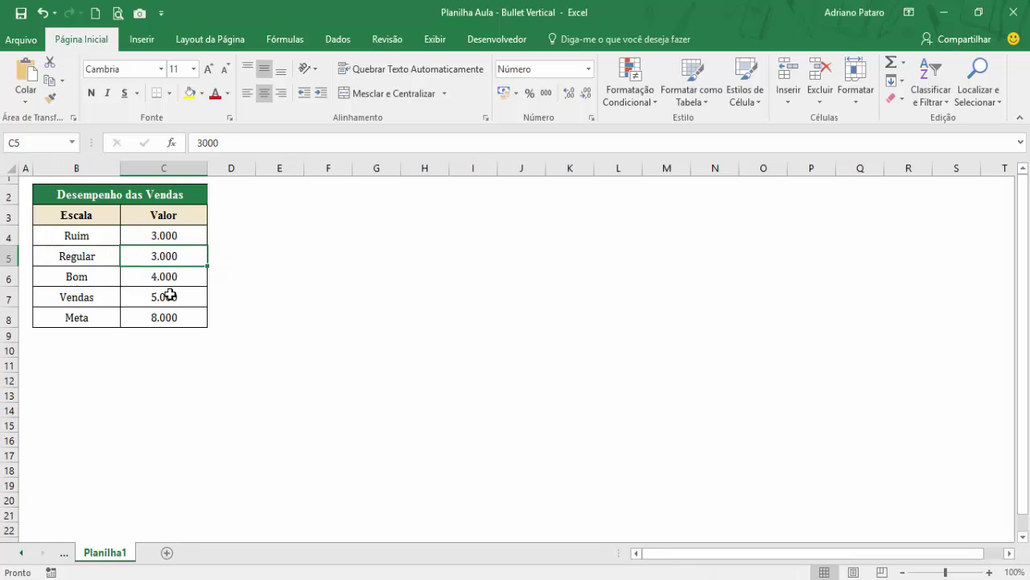
pyautogui.moveTo(184, 235); pyautogui.dragTo(184, 254)
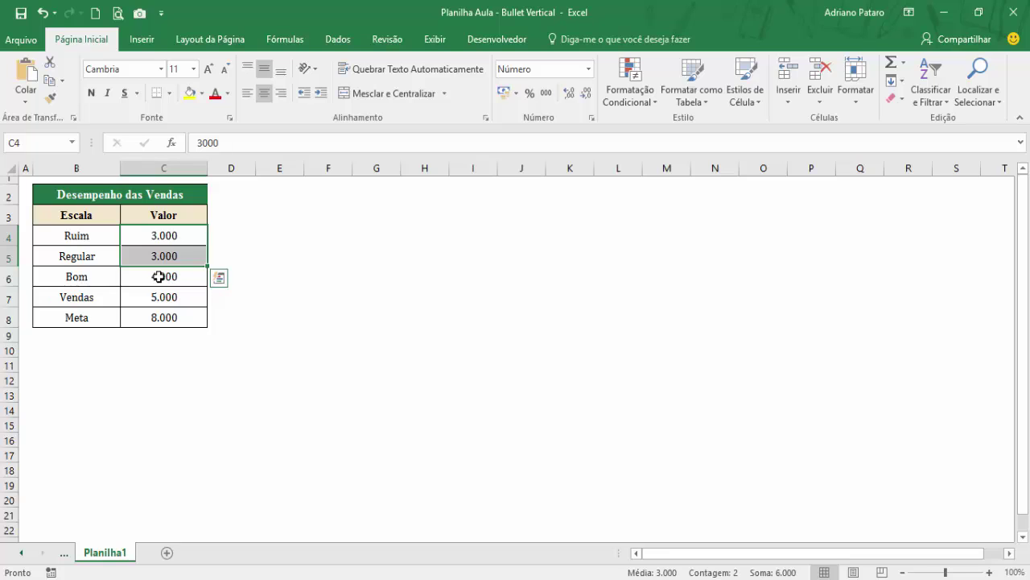
pyautogui.click(179, 235)
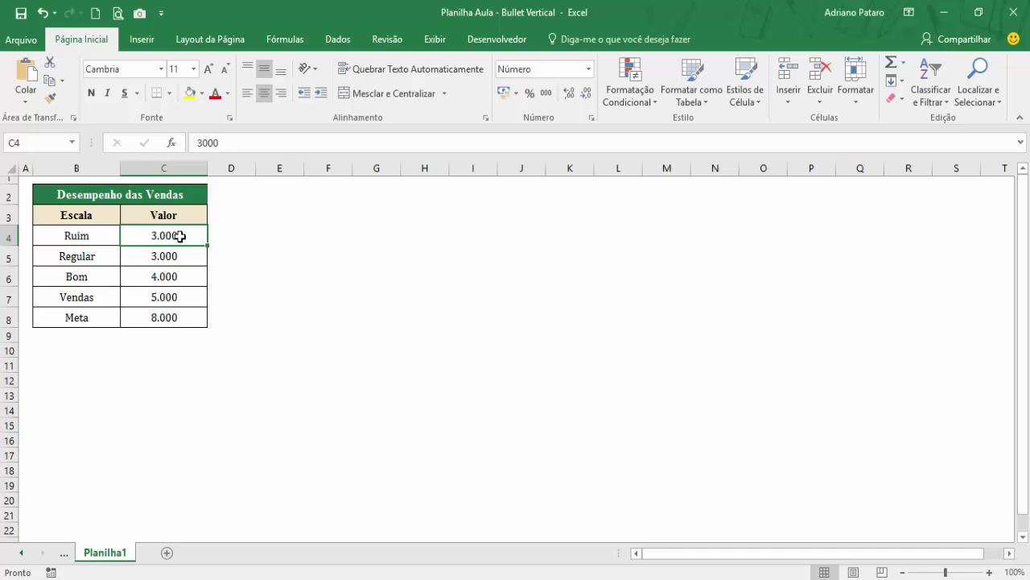
pyautogui.click(137, 297)
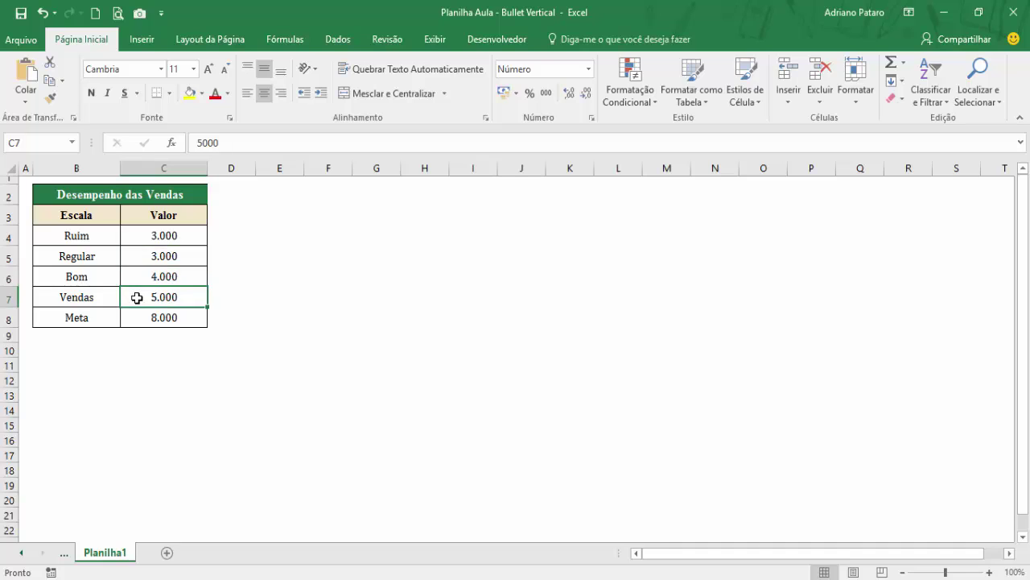
pyautogui.click(145, 316)
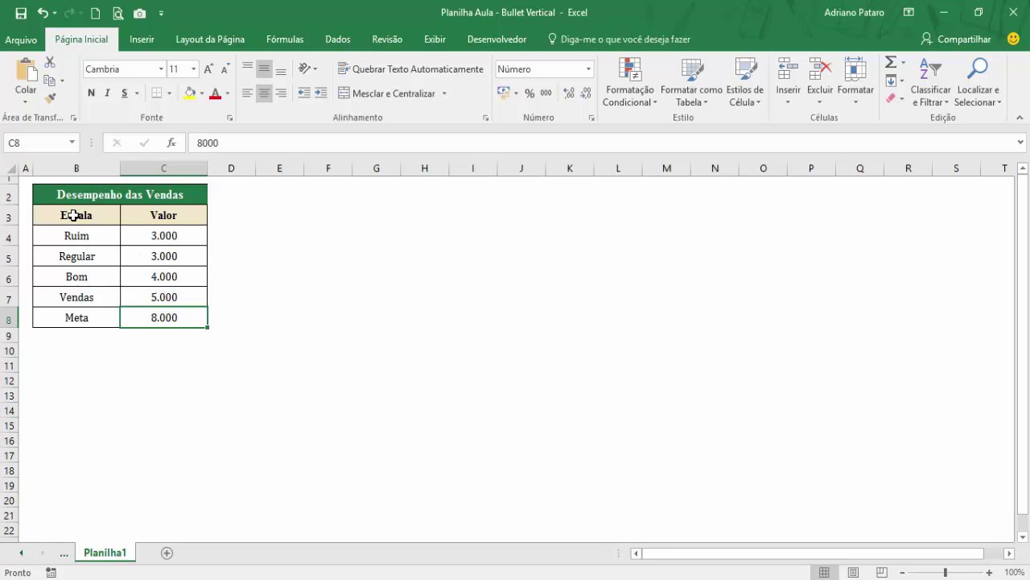
# Insert a 2D stacked column chart from B3:C8, place it beside the table near row 3, and switch its rows and columns.
pyautogui.click(108, 219)
pyautogui.moveTo(108, 219); pyautogui.dragTo(154, 318)
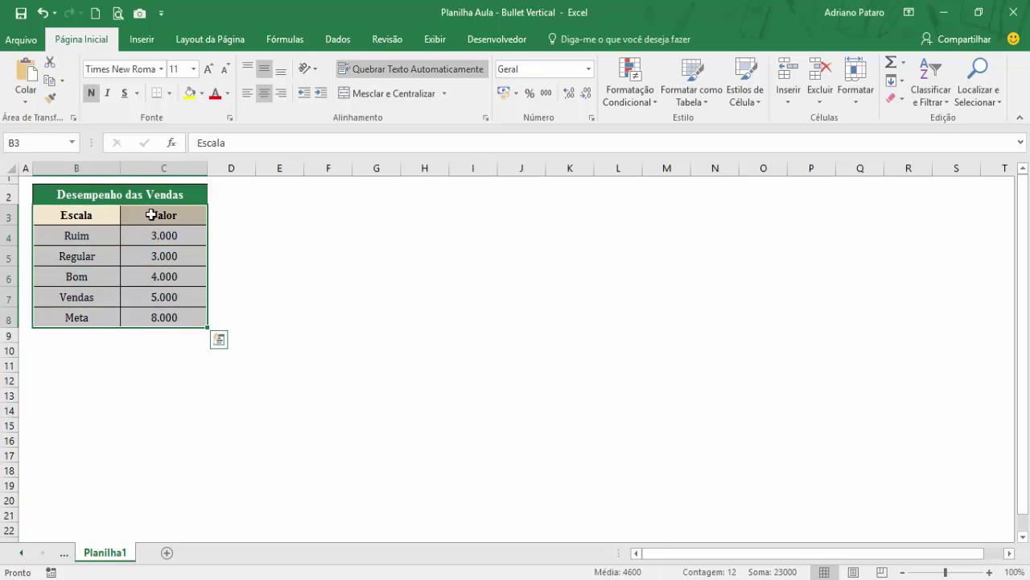
pyautogui.click(148, 46)
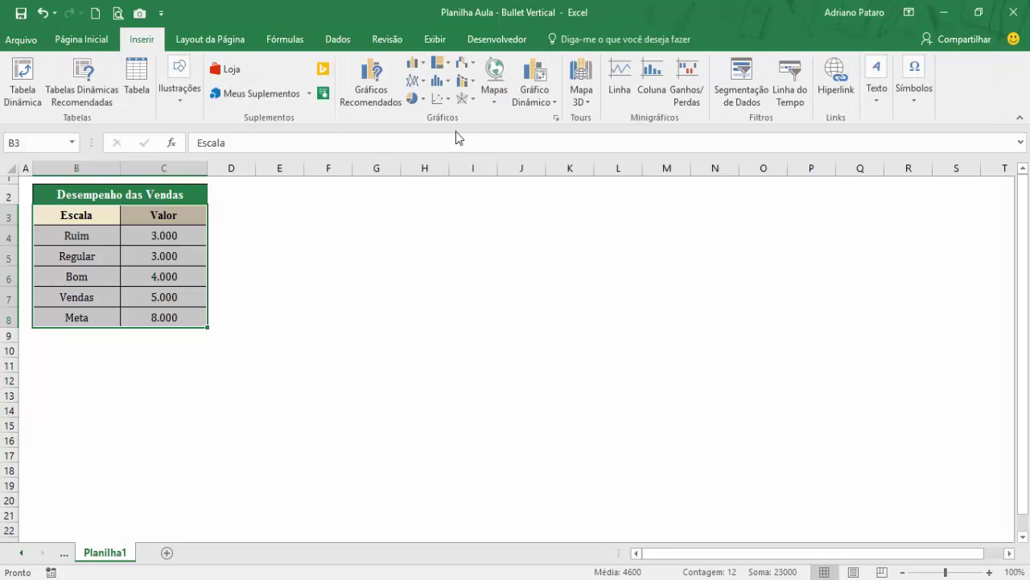
pyautogui.click(423, 66)
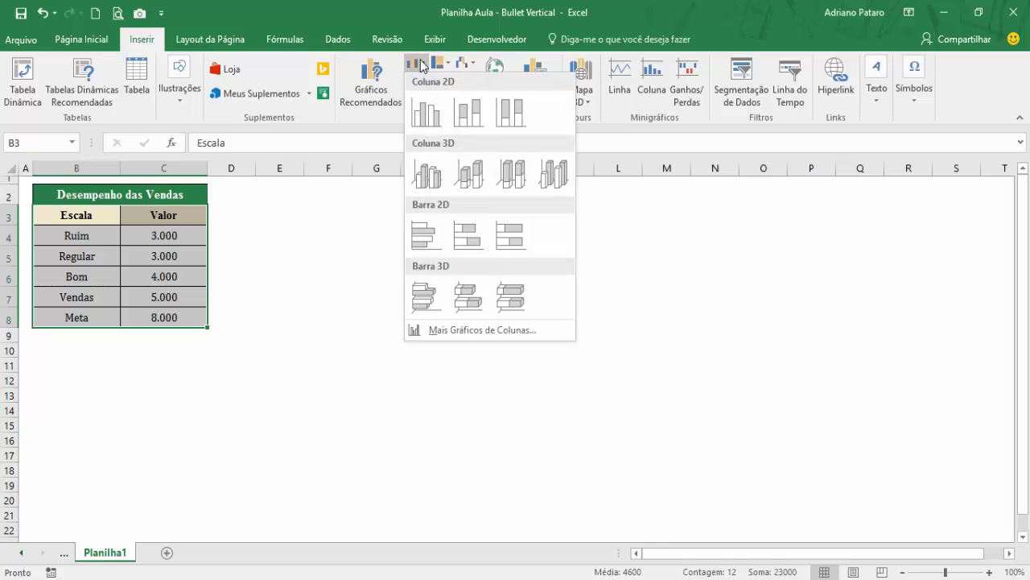
pyautogui.click(470, 112)
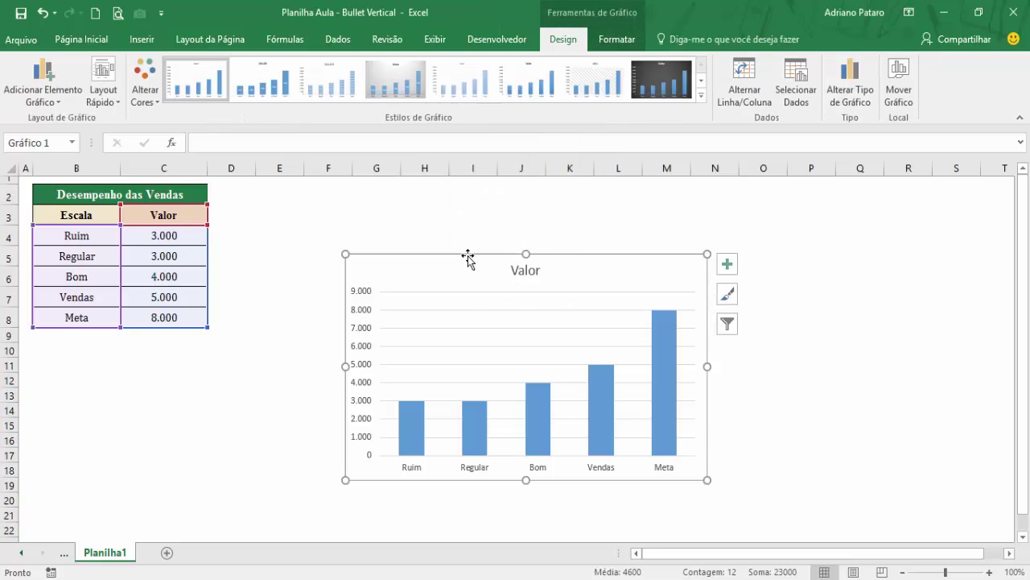
pyautogui.moveTo(467, 256); pyautogui.dragTo(421, 208)
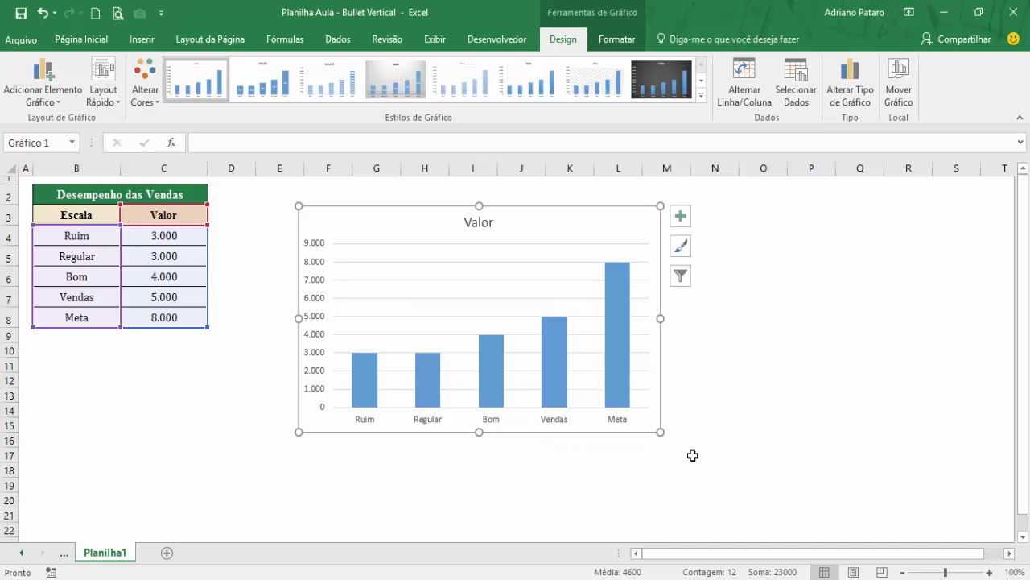
pyautogui.click(759, 83)
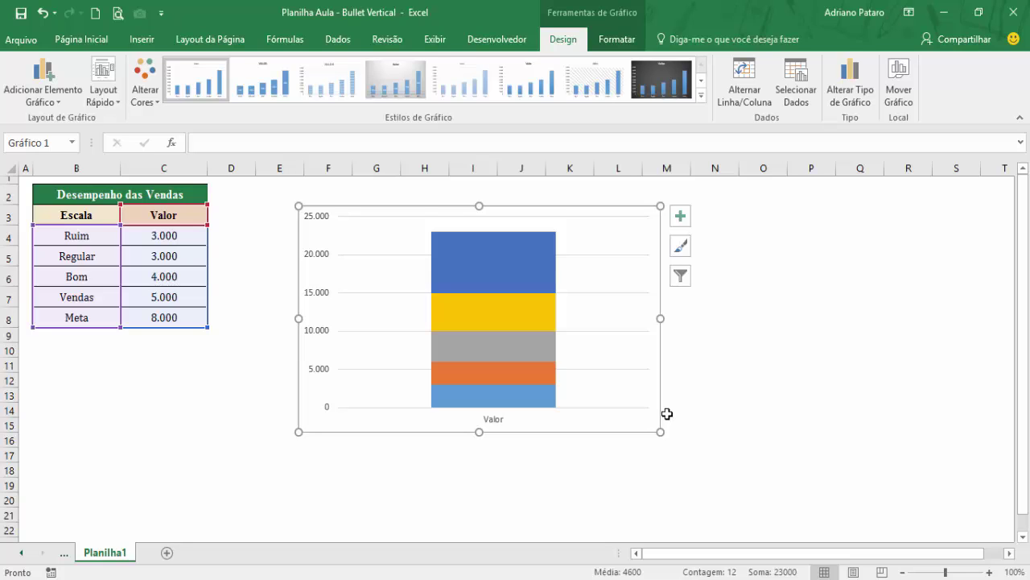
# Change the chart to a custom combination with Vendas and Meta on the secondary axis and Meta as Linhas com Marcadores.
pyautogui.moveTo(166, 296); pyautogui.dragTo(173, 308)
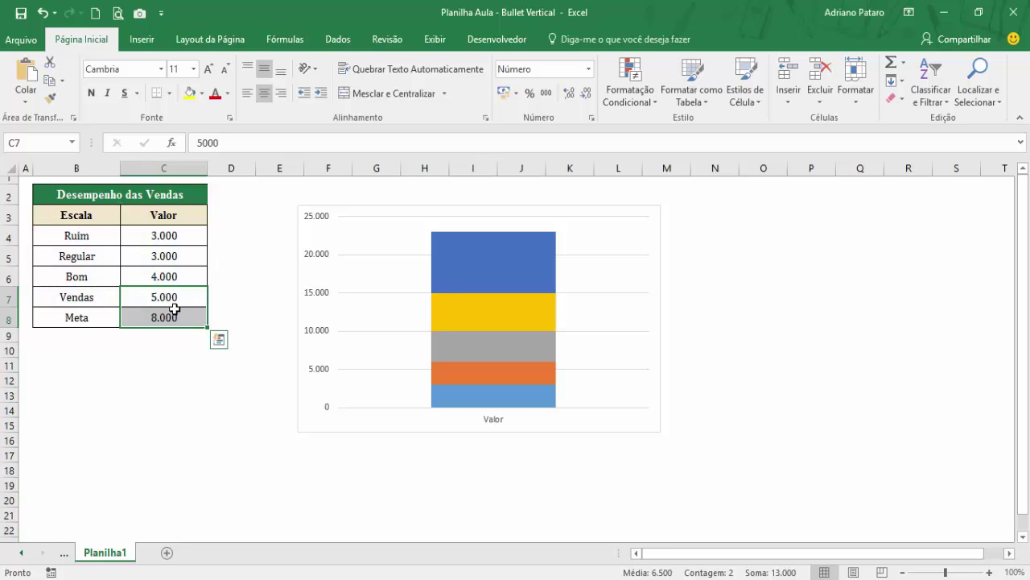
pyautogui.click(493, 268)
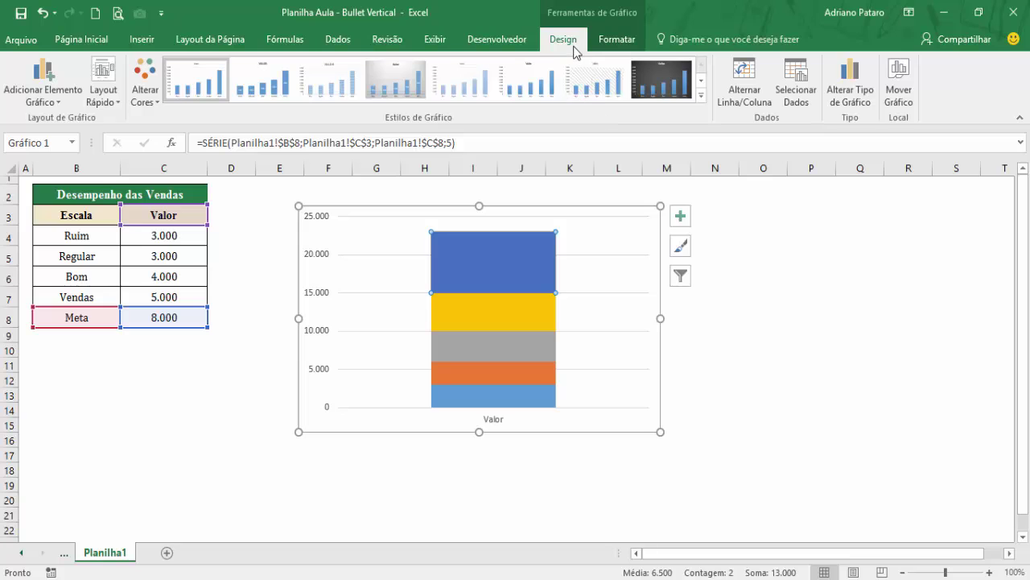
pyautogui.click(851, 103)
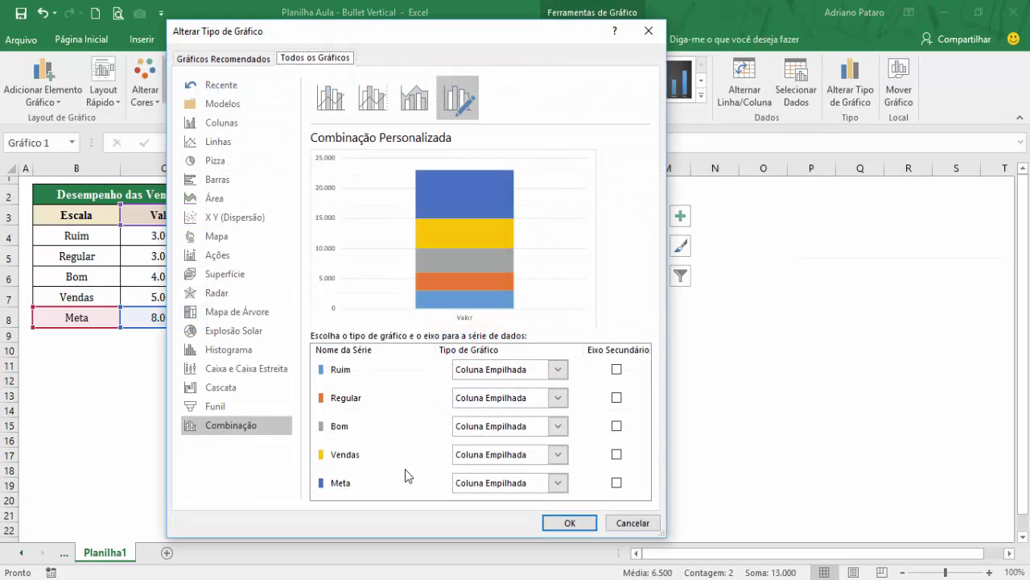
pyautogui.click(616, 454)
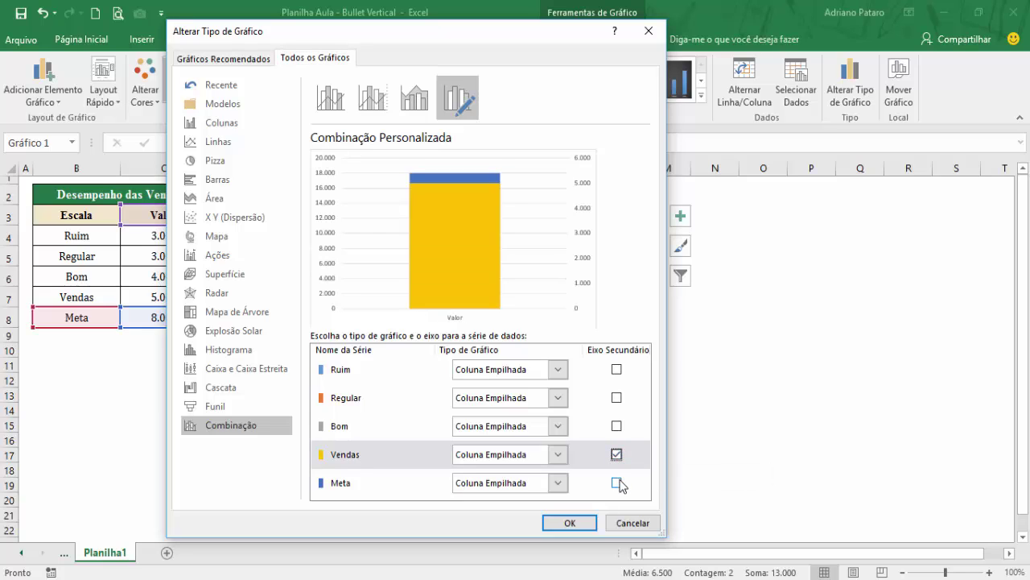
pyautogui.click(618, 482)
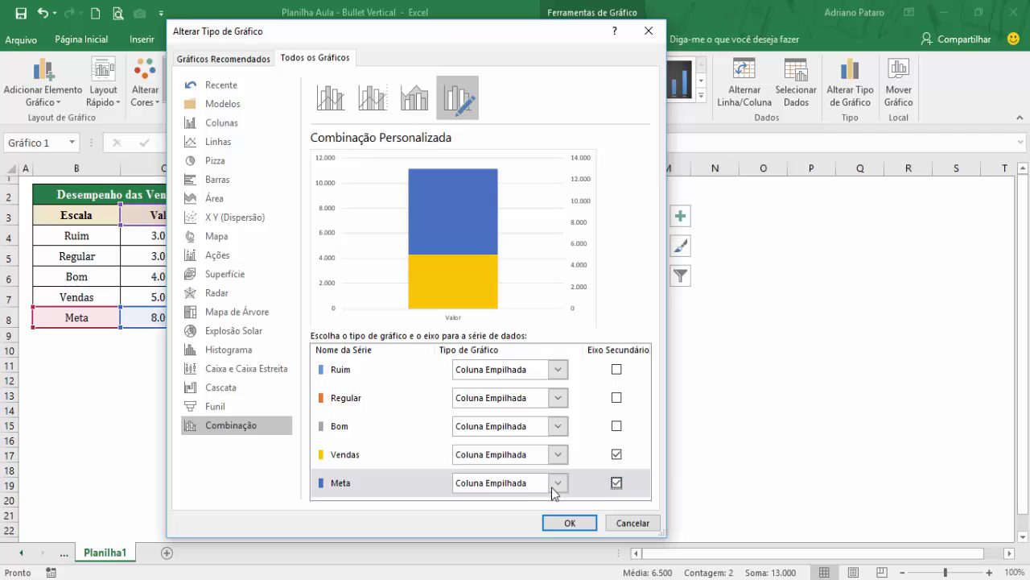
pyautogui.moveTo(512, 44); pyautogui.dragTo(805, 43)
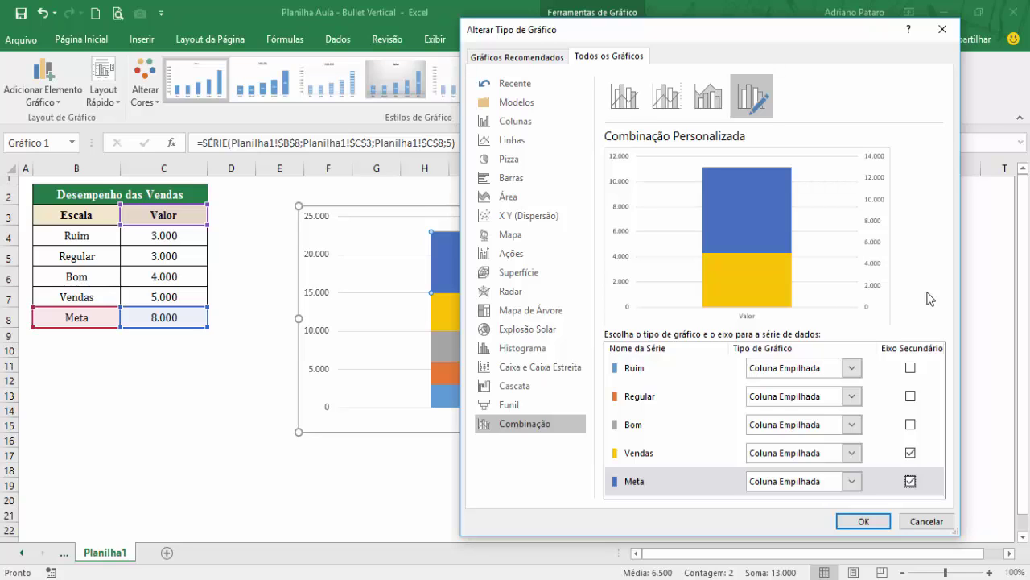
pyautogui.click(853, 481)
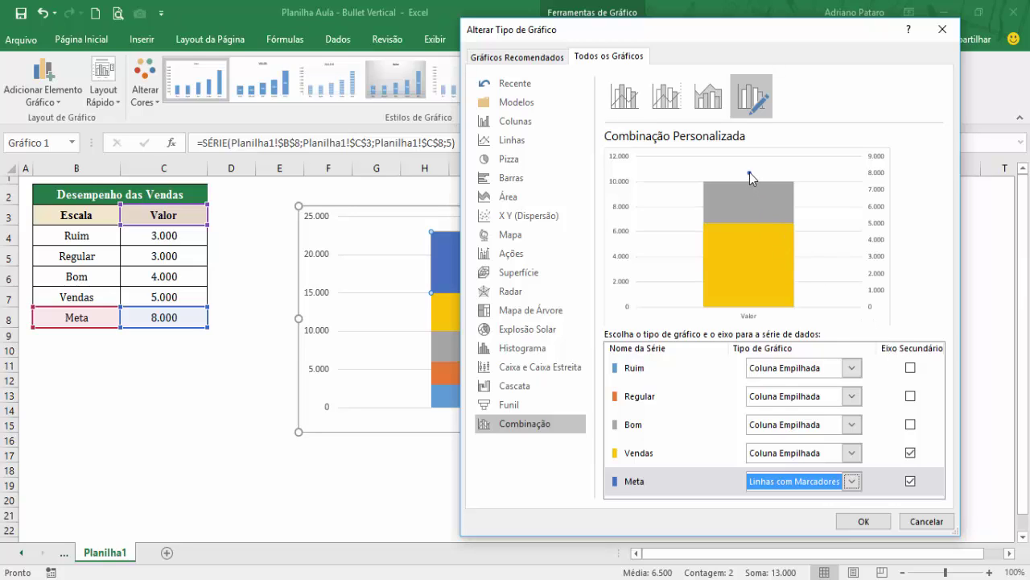
pyautogui.click(876, 522)
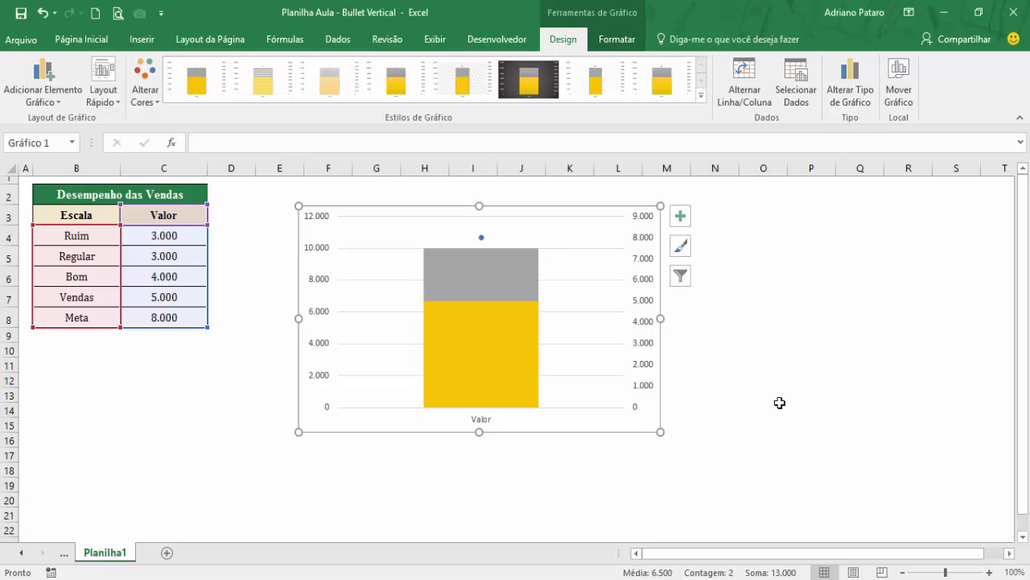
# Delete the chart's horizontal axis, gridlines and secondary vertical axis.
pyautogui.click(481, 419)
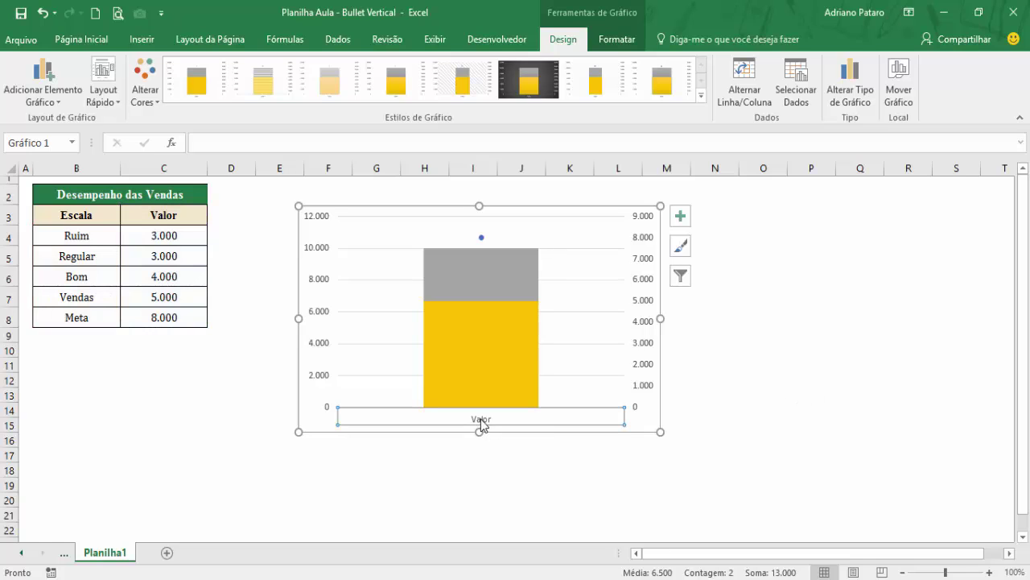
pyautogui.press('Delete')
pyautogui.click(590, 315)
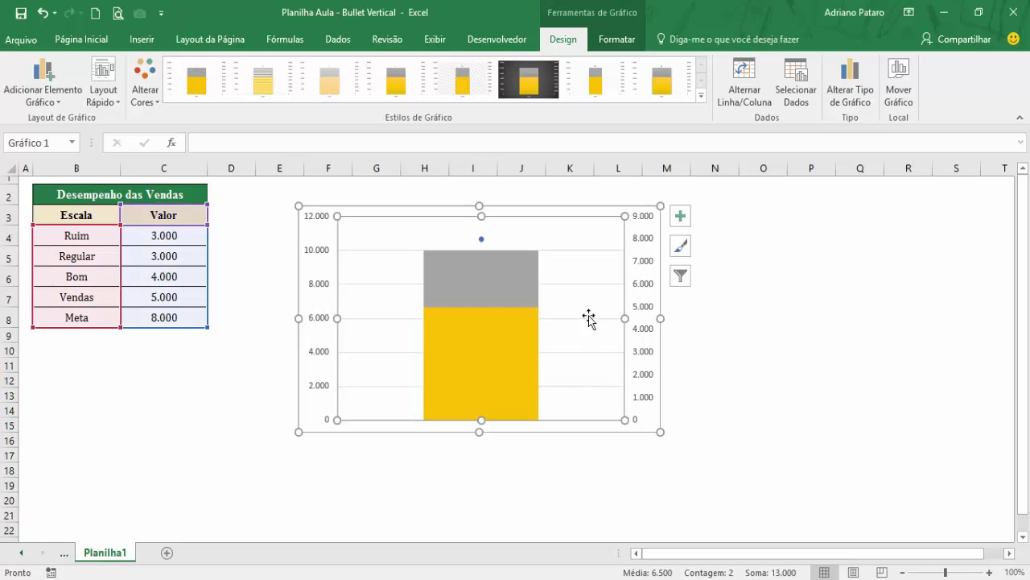
pyautogui.click(596, 317)
pyautogui.press('Delete')
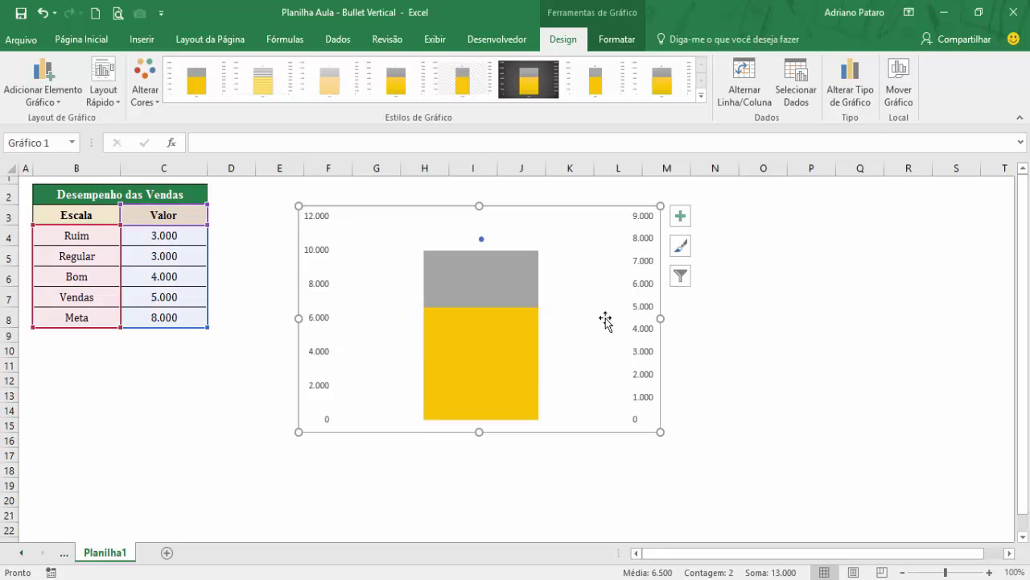
pyautogui.click(646, 314)
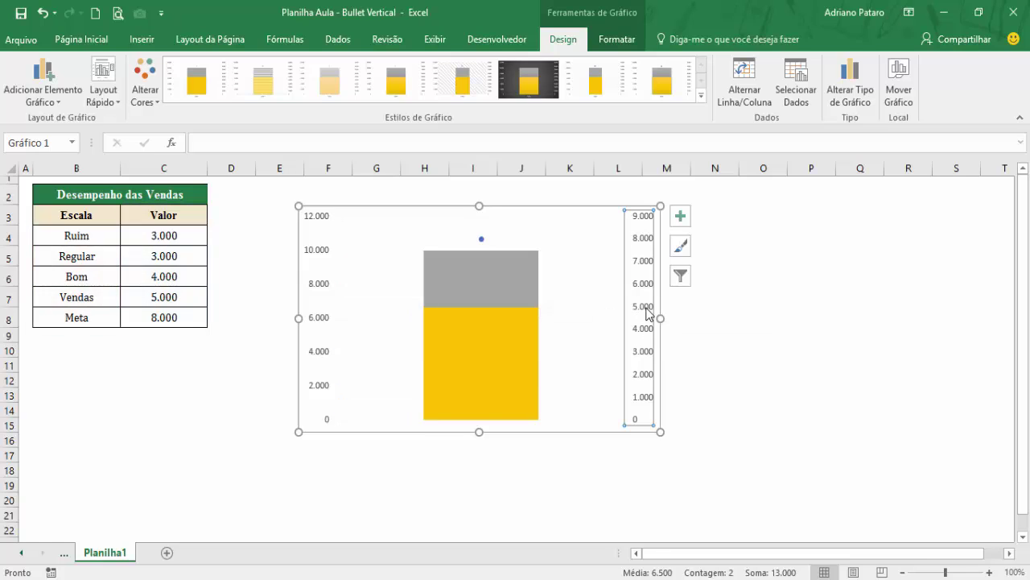
pyautogui.press('Delete')
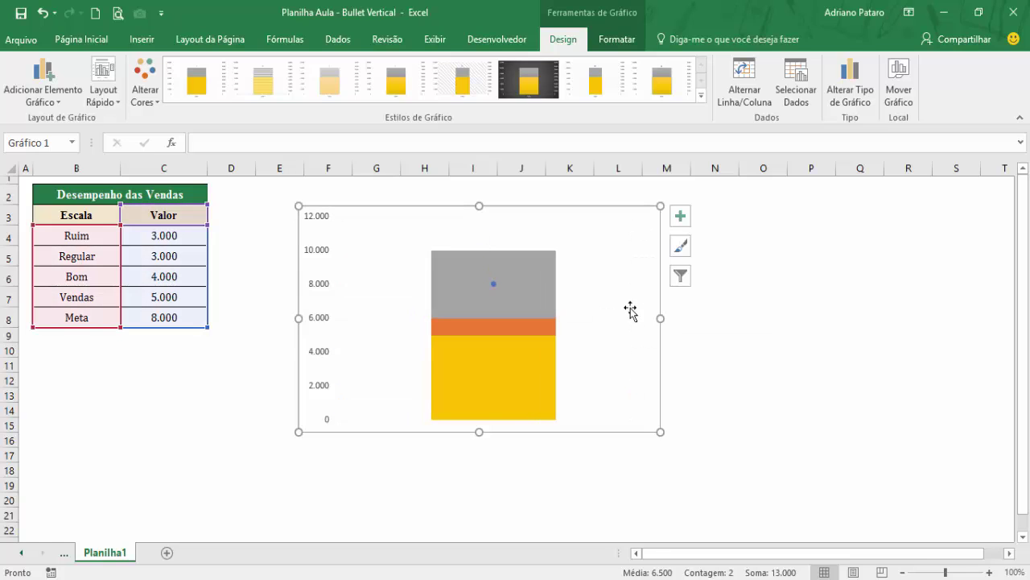
# Fix the vertical axis limits at a minimum of 0 and a maximum of 10000.
pyautogui.rightClick(321, 318)
pyautogui.click(376, 483)
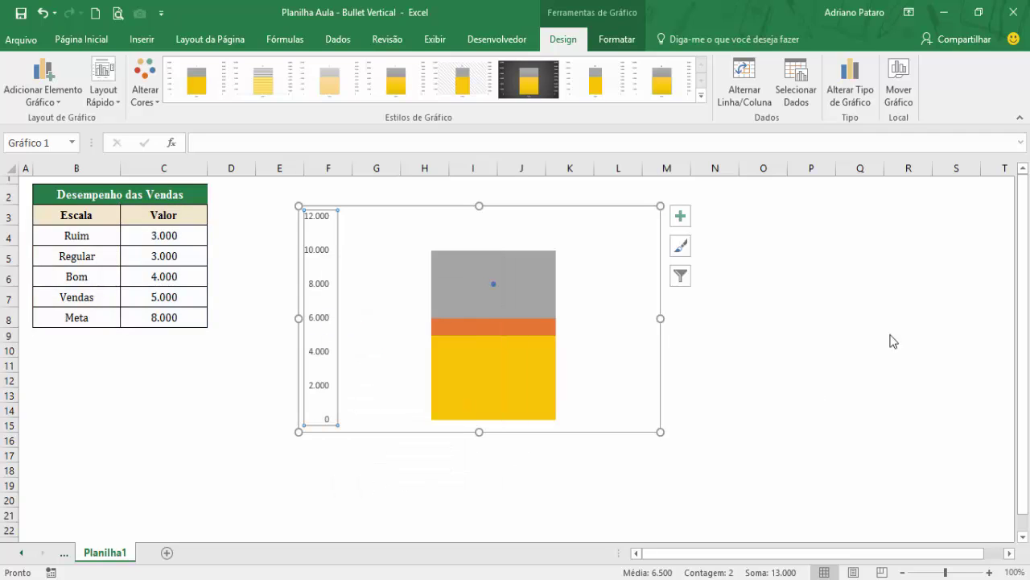
pyautogui.click(913, 295)
pyautogui.write('0')
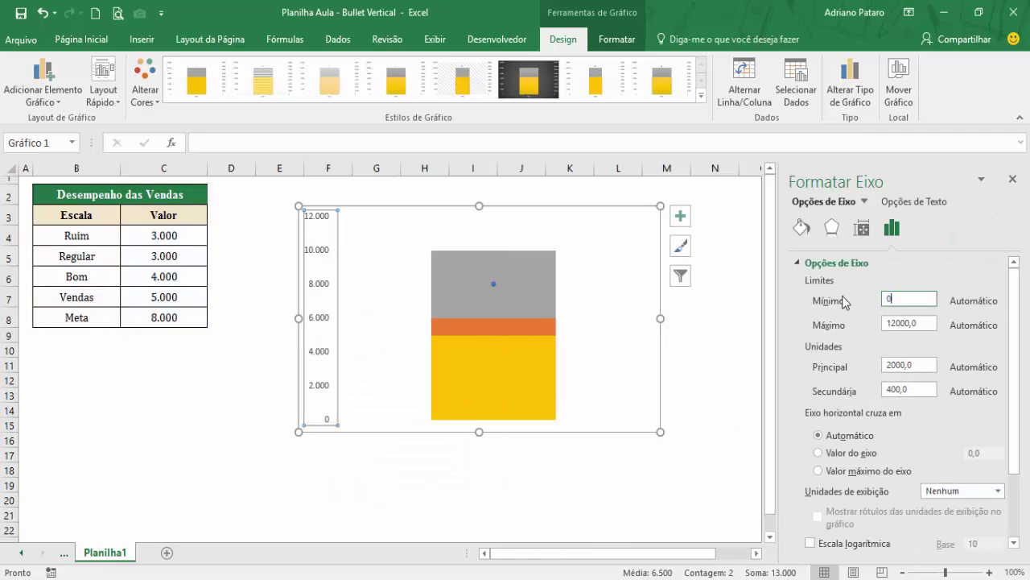
pyautogui.press('Return')
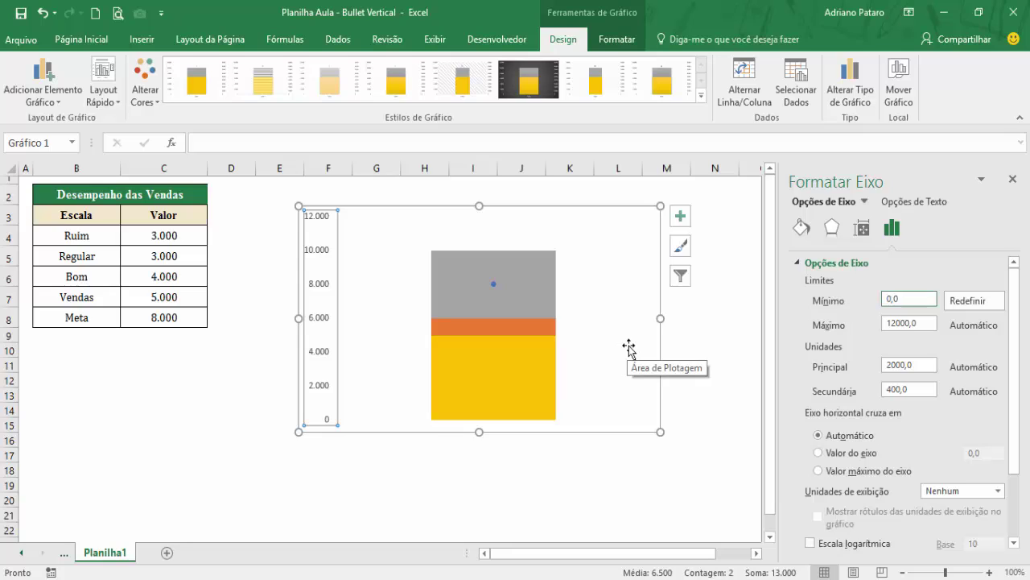
pyautogui.click(894, 323)
pyautogui.press('BackSpace')
pyautogui.write('0')
pyautogui.press('Return')
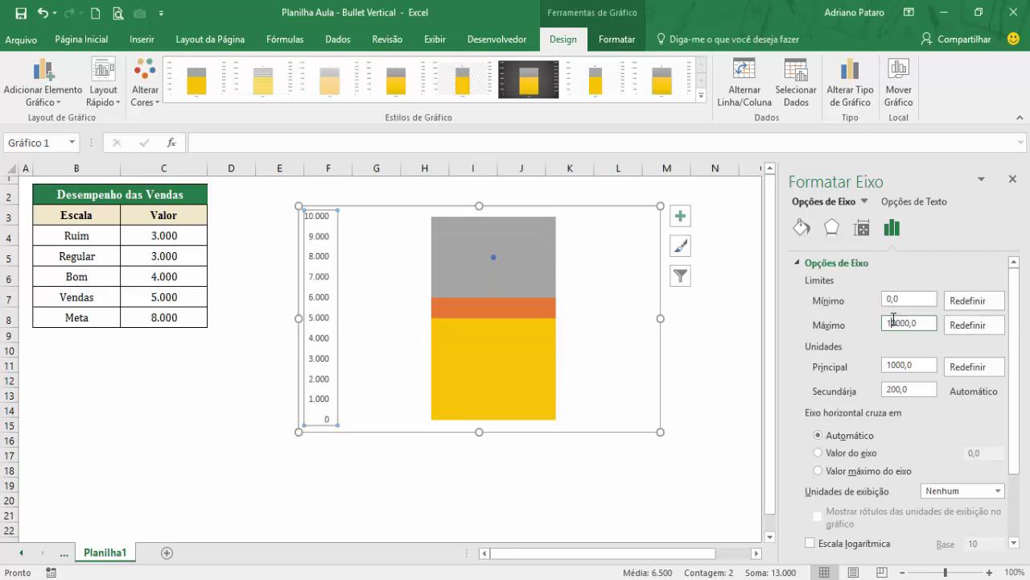
# Set the vertical axis's major unit to 2000.
pyautogui.click(892, 364)
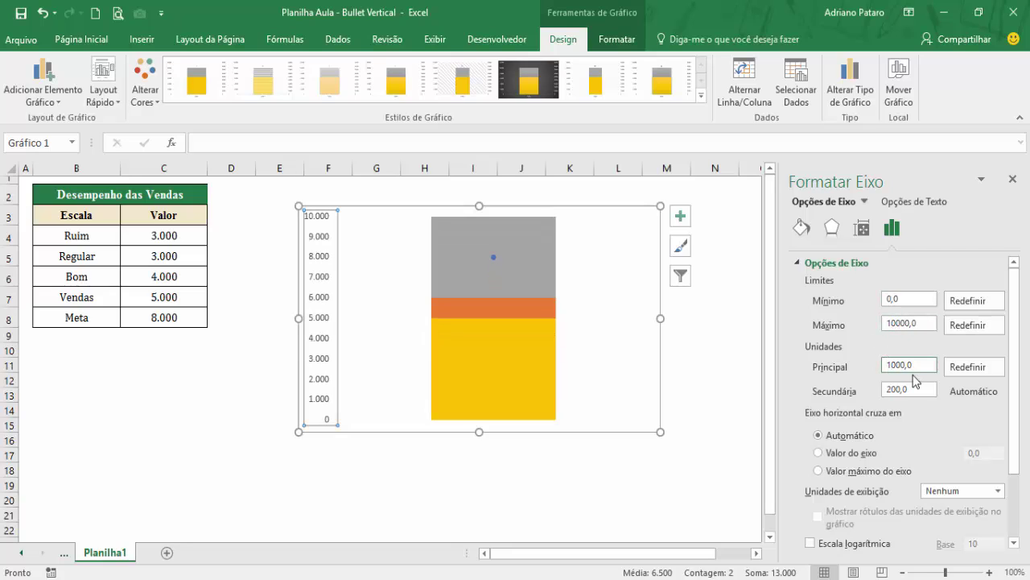
pyautogui.press('BackSpace')
pyautogui.write('2')
pyautogui.press('Return')
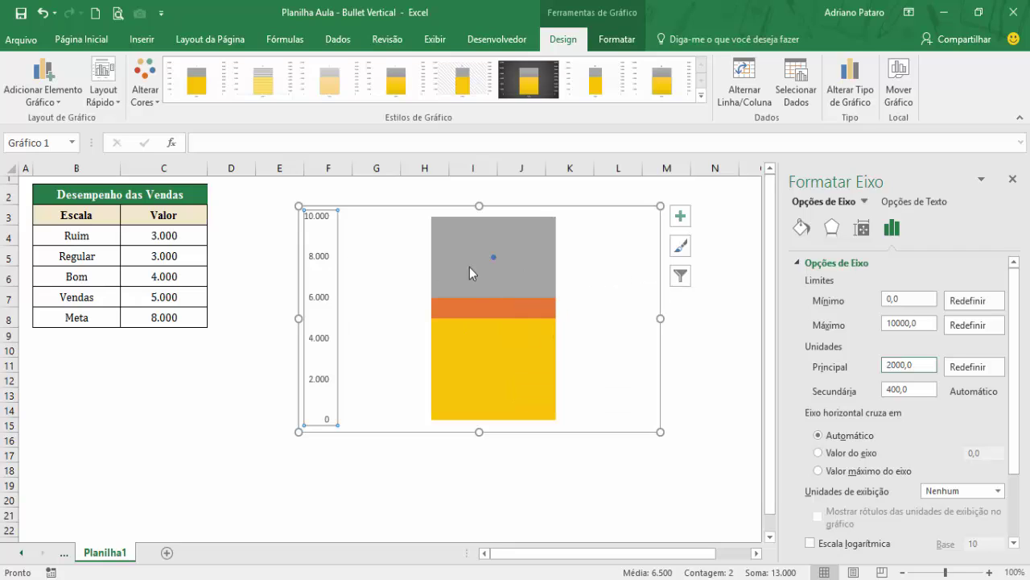
# Set the Bom series' gap width to 0% and narrow the chart so it ends at column H.
pyautogui.click(536, 278)
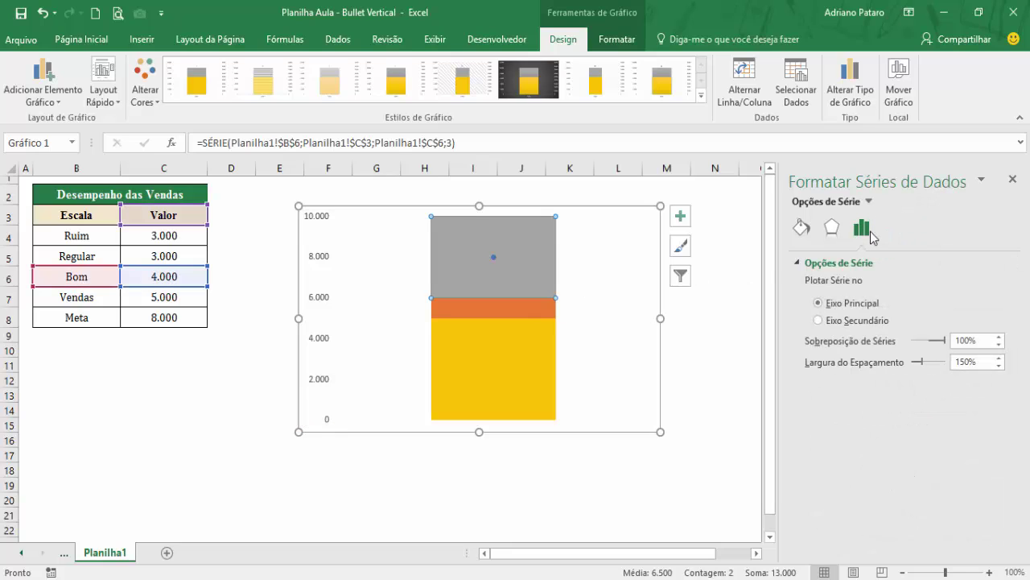
pyautogui.moveTo(980, 364); pyautogui.dragTo(938, 368)
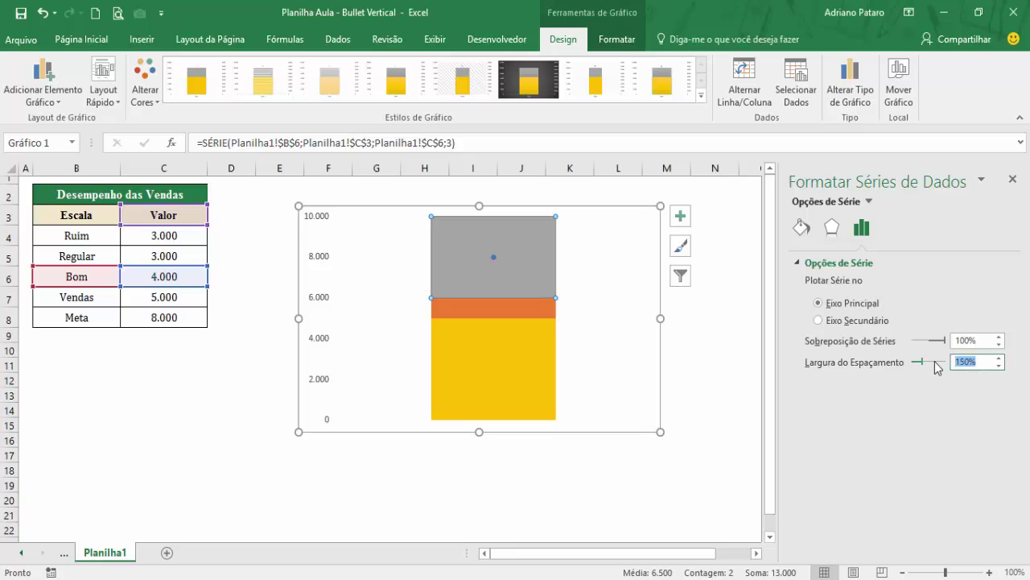
pyautogui.write('0')
pyautogui.press('Return')
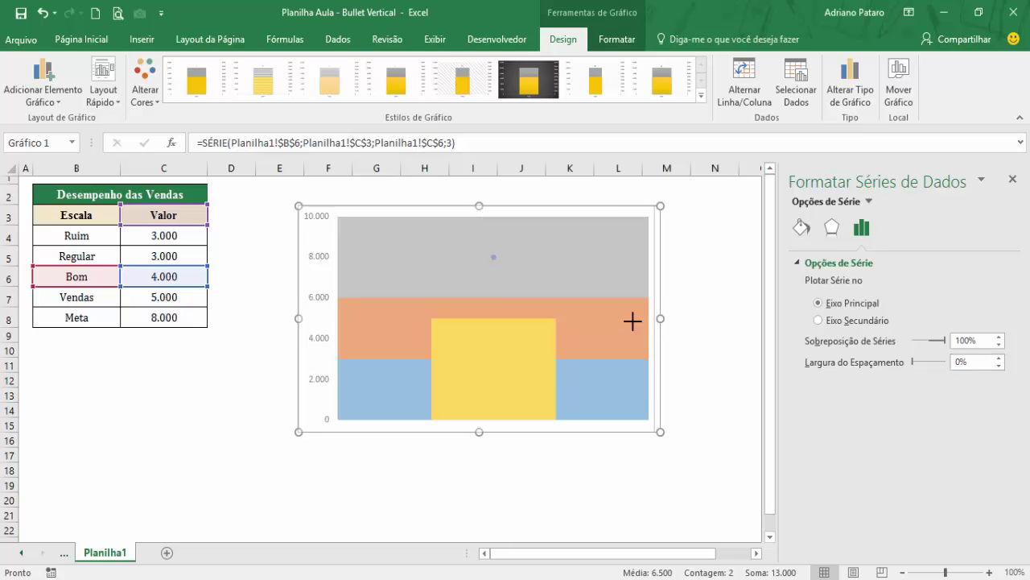
pyautogui.moveTo(491, 311); pyautogui.dragTo(430, 308)
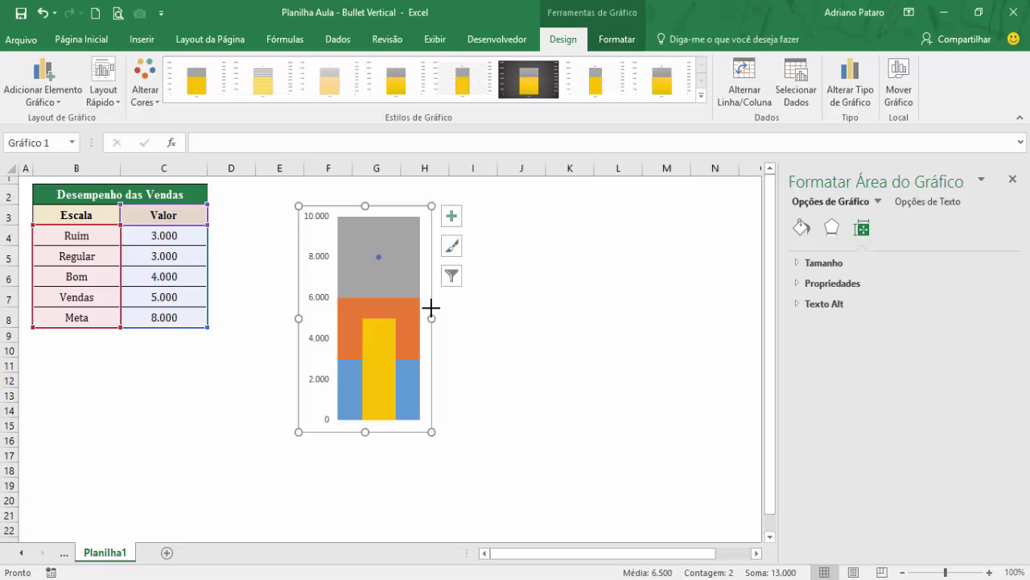
# Move the chart beside the table starting at column D, lengthen it to about row 20 and narrow it to end within column F.
pyautogui.moveTo(396, 204); pyautogui.dragTo(320, 182)
pyautogui.moveTo(291, 410); pyautogui.dragTo(290, 503)
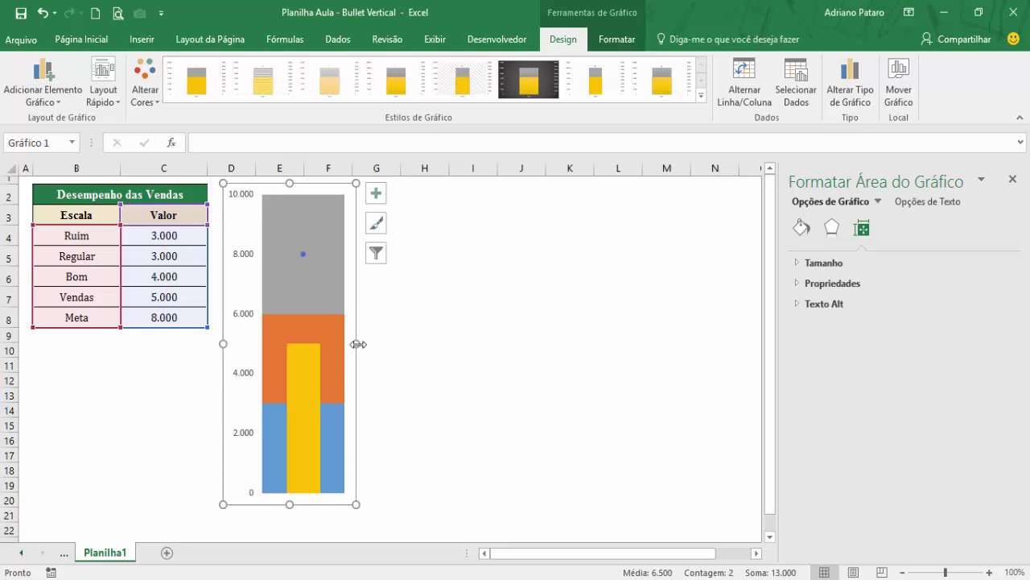
pyautogui.moveTo(356, 343); pyautogui.dragTo(335, 344)
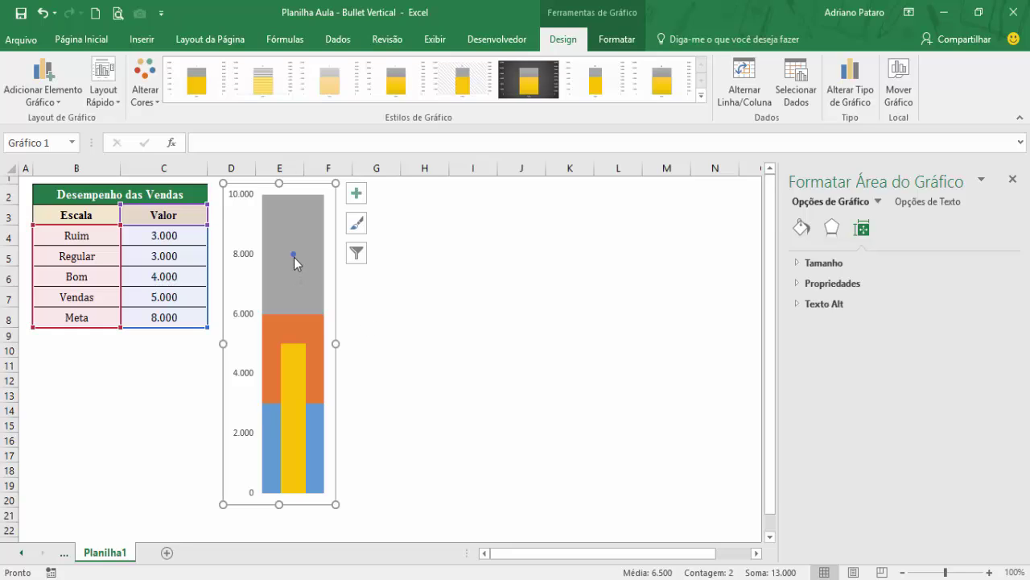
# Give the Meta series a built-in long-dash marker with a size of 25.
pyautogui.moveTo(293, 257)
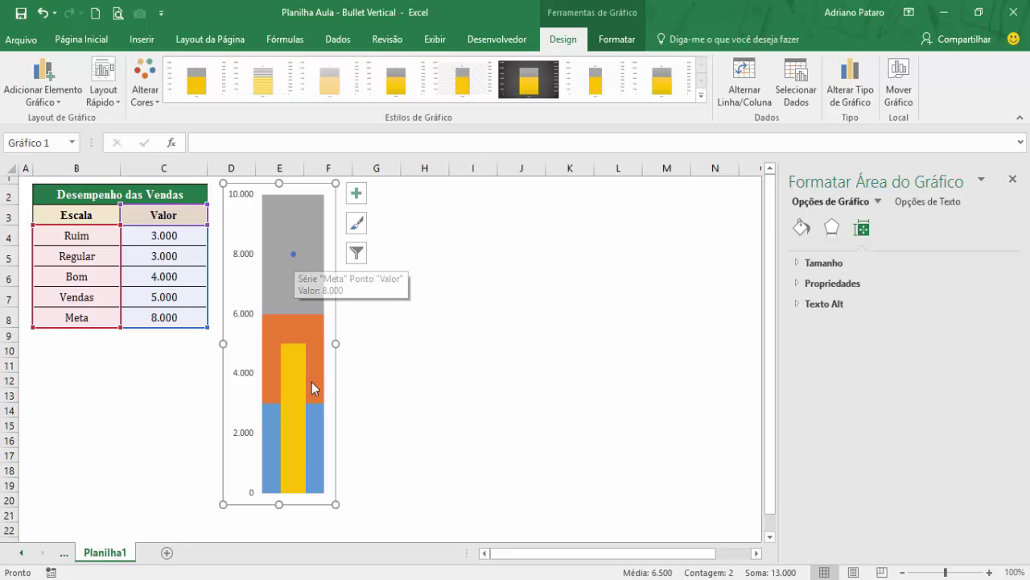
pyautogui.click(294, 256)
pyautogui.rightClick(294, 256)
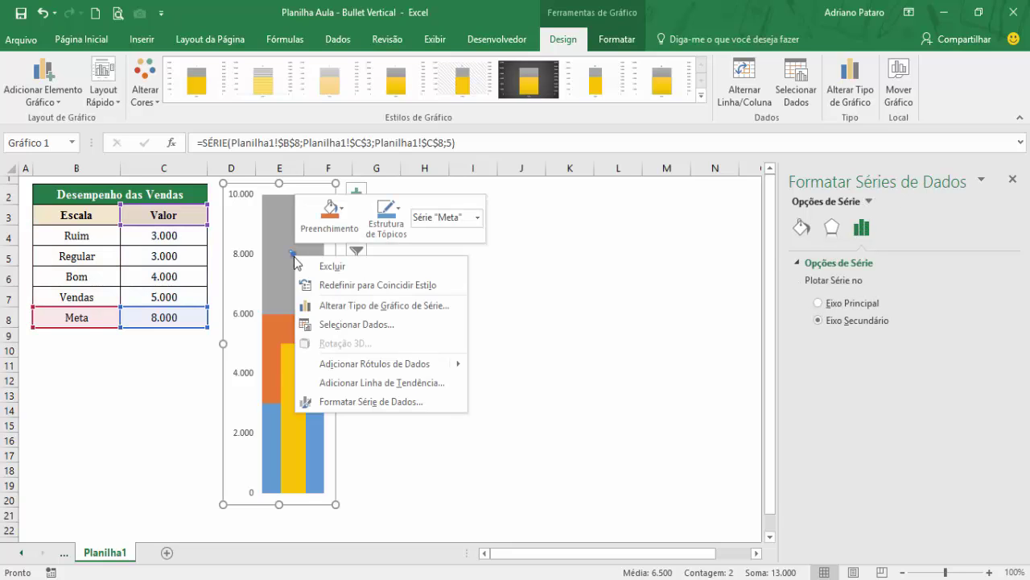
pyautogui.click(377, 405)
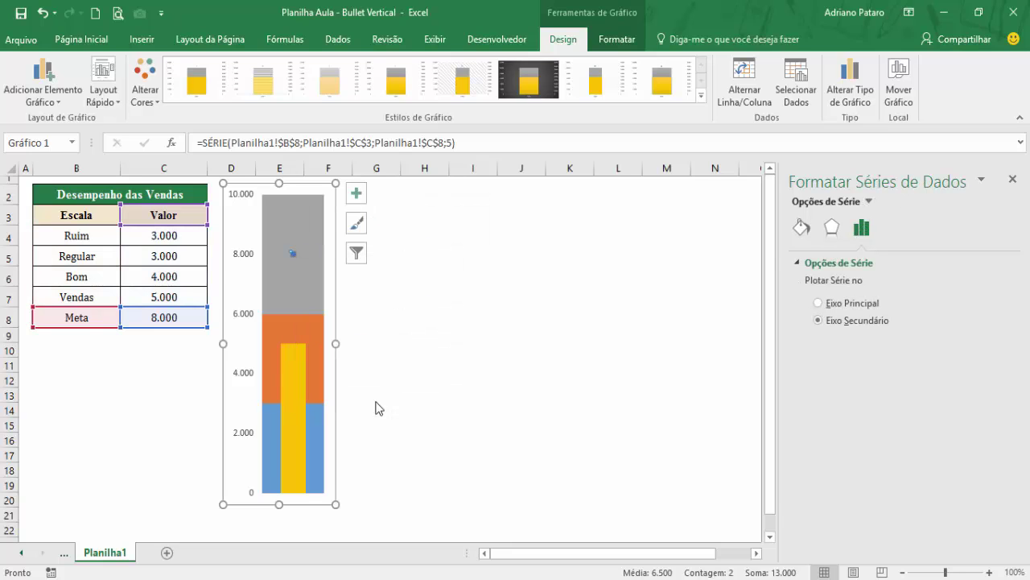
pyautogui.click(802, 229)
pyautogui.scroll(1, 852, 276)
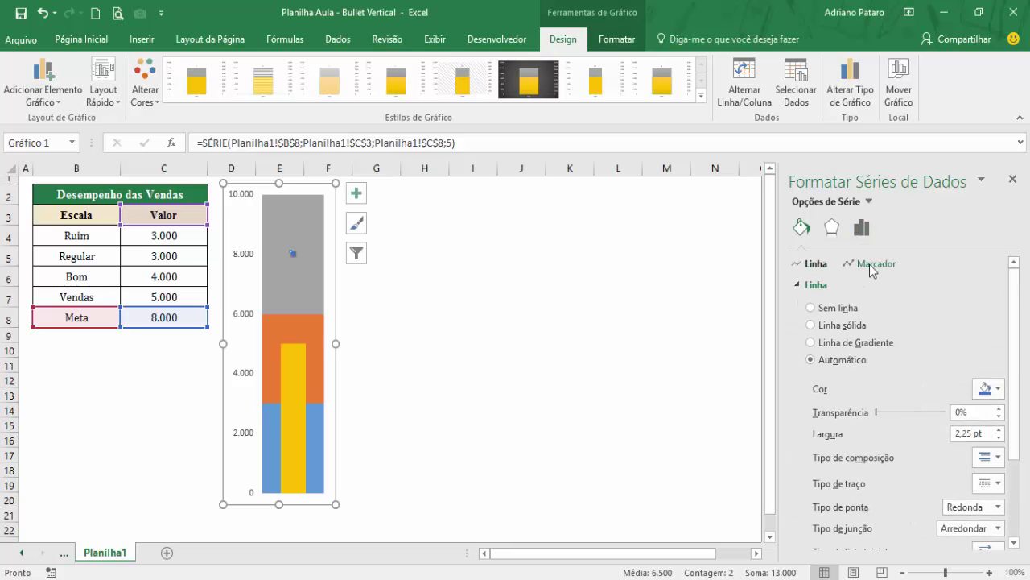
pyautogui.click(874, 264)
pyautogui.click(843, 286)
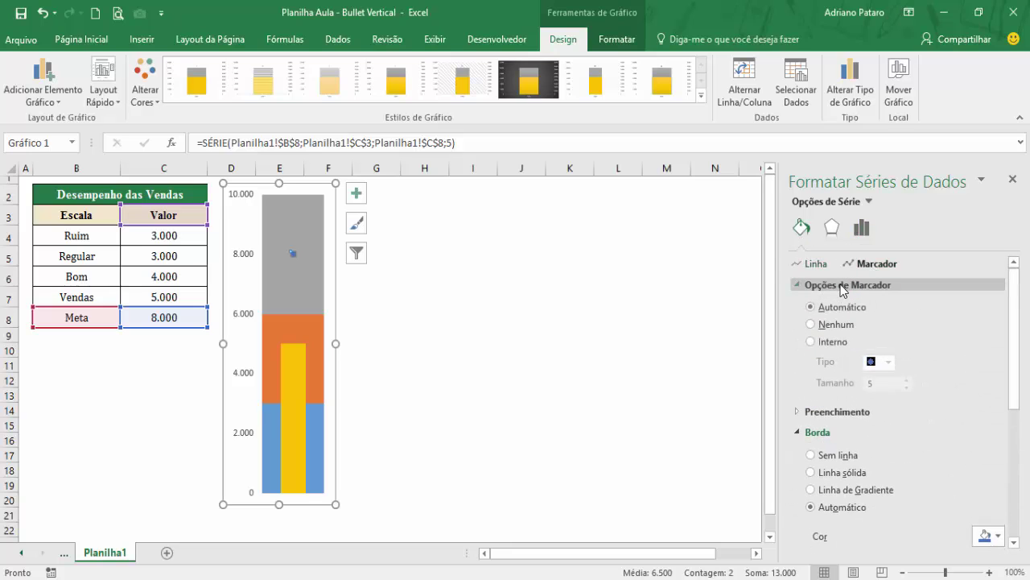
pyautogui.click(836, 345)
pyautogui.click(887, 362)
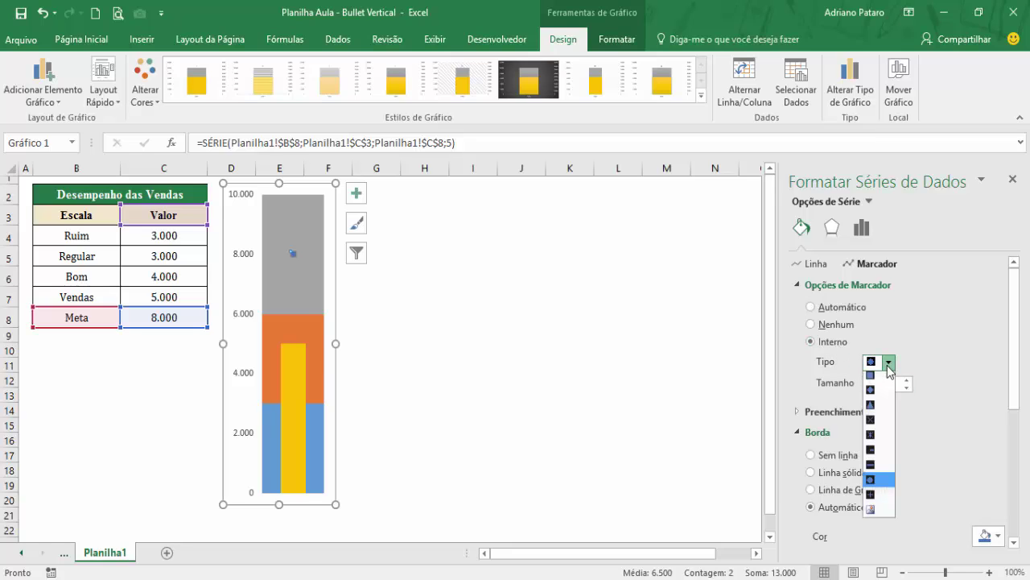
pyautogui.click(885, 471)
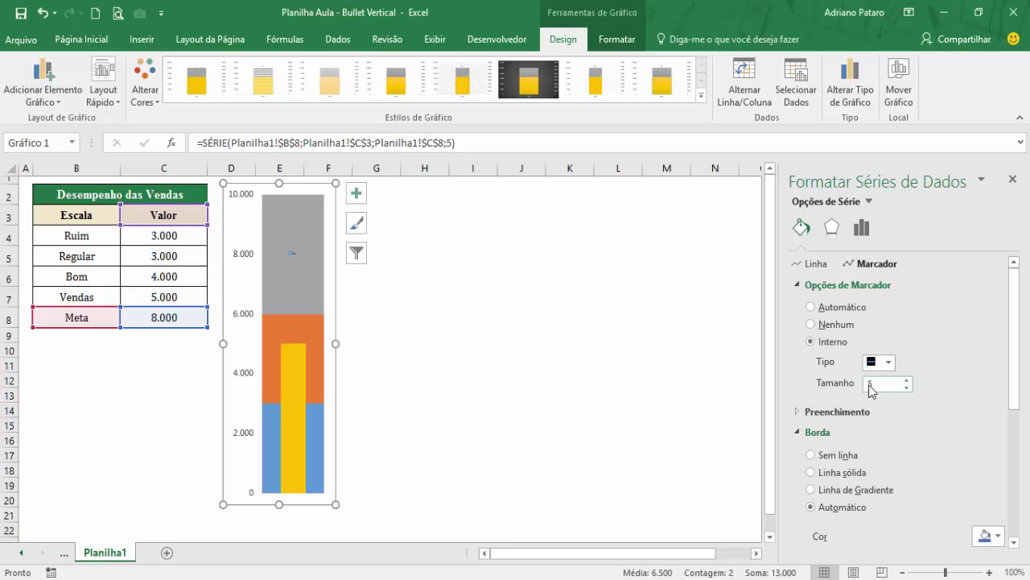
pyautogui.moveTo(873, 384); pyautogui.dragTo(842, 386)
pyautogui.write('25')
# Remove the Meta marker's border and give the marker a solid black fill.
pyautogui.click(837, 456)
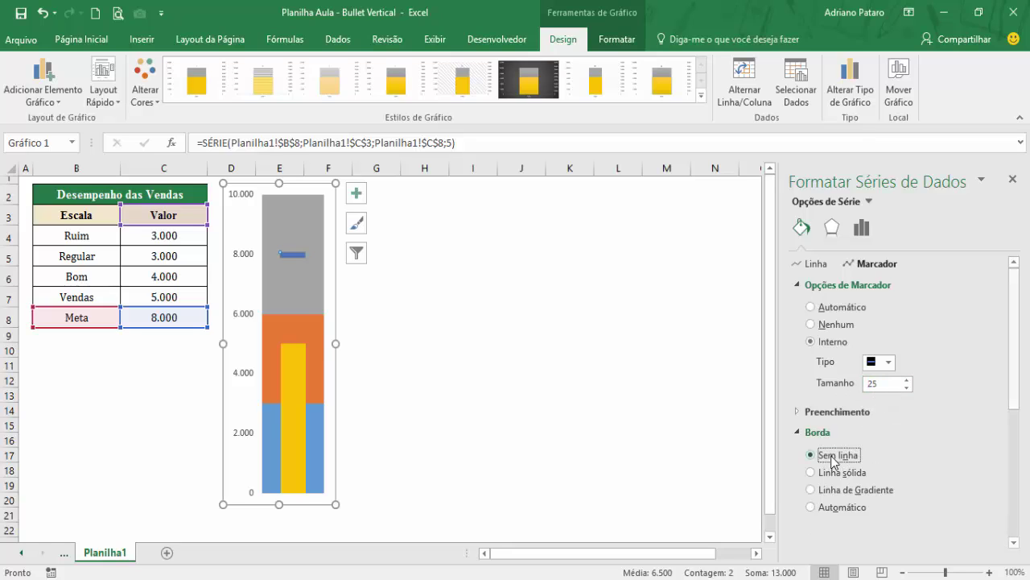
pyautogui.click(838, 412)
pyautogui.click(885, 452)
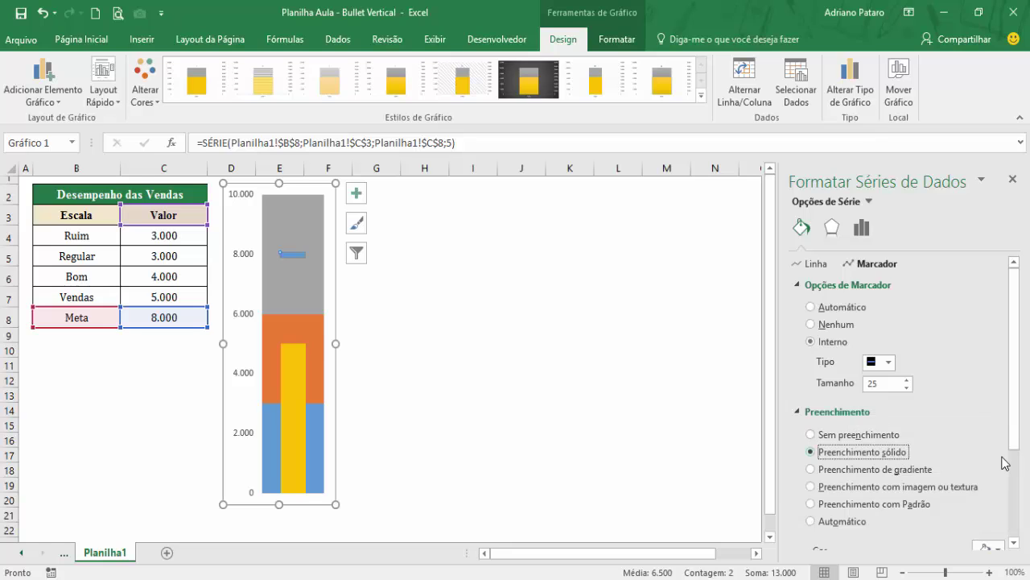
pyautogui.scroll(-2, 1014, 403)
pyautogui.click(997, 491)
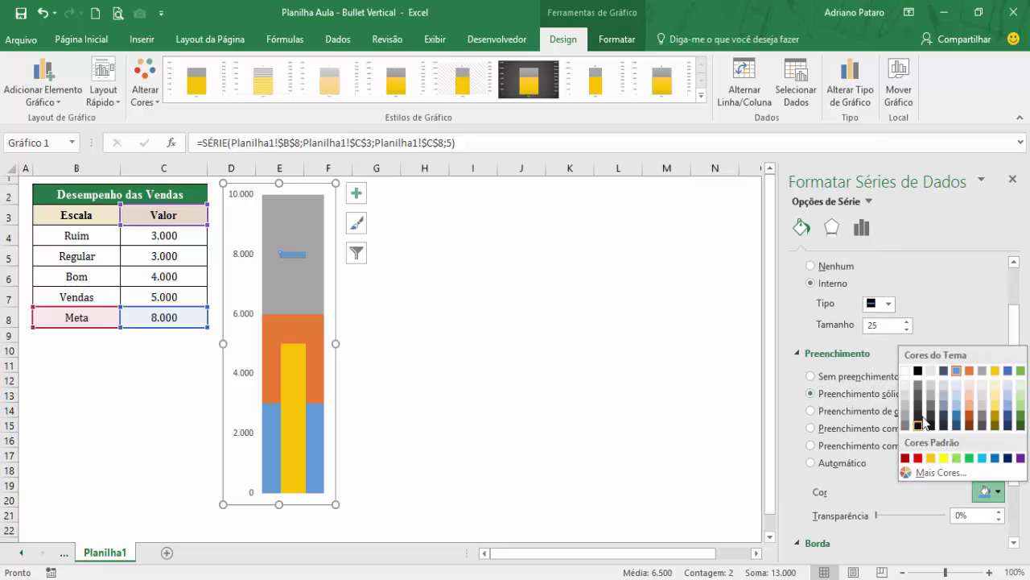
pyautogui.click(918, 370)
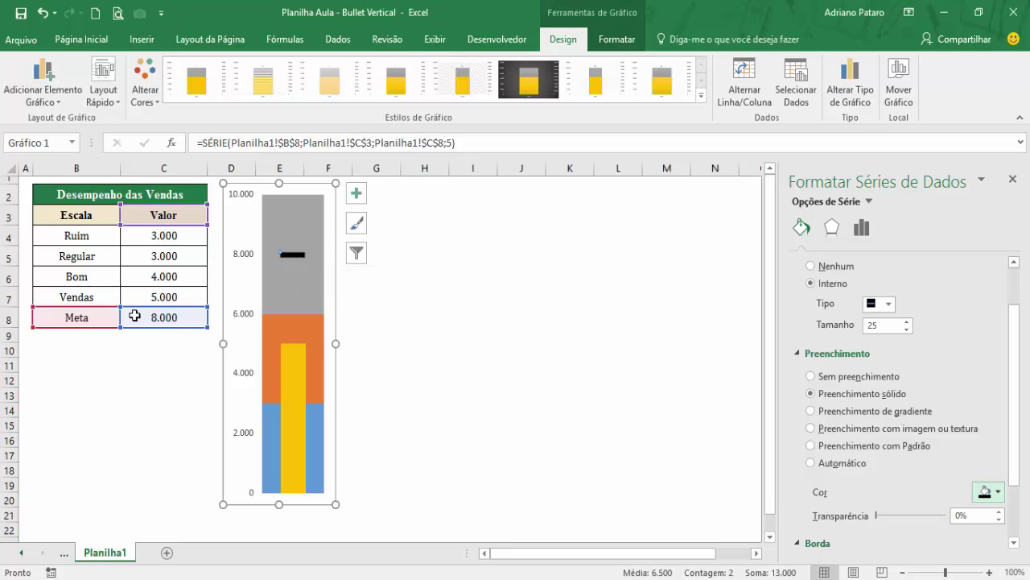
# Test the target marker by setting the Meta value in C8 to 7000 and 9000, and return it to 8000.
pyautogui.click(165, 317)
pyautogui.write('70')
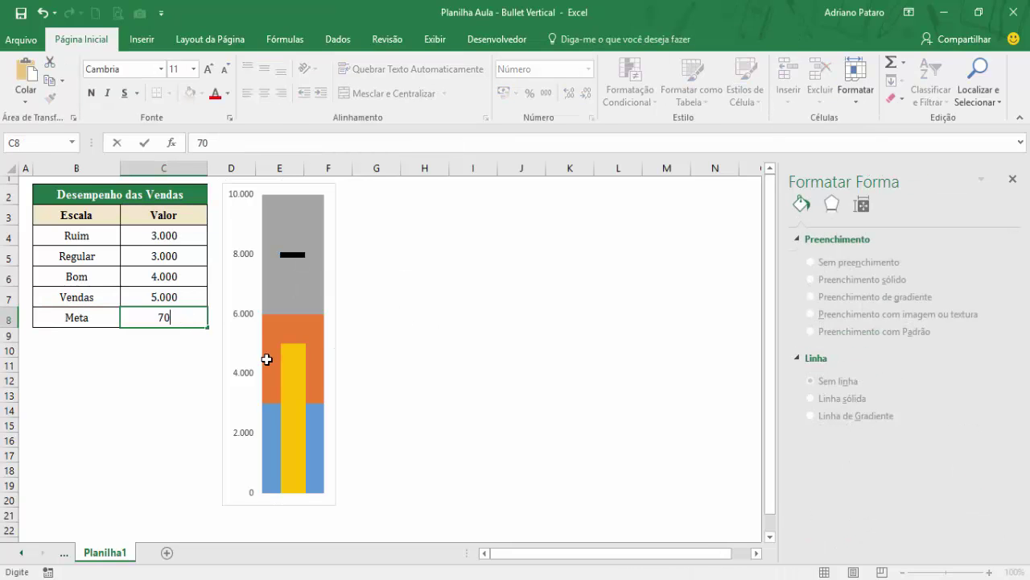
pyautogui.write('00')
pyautogui.press('Return')
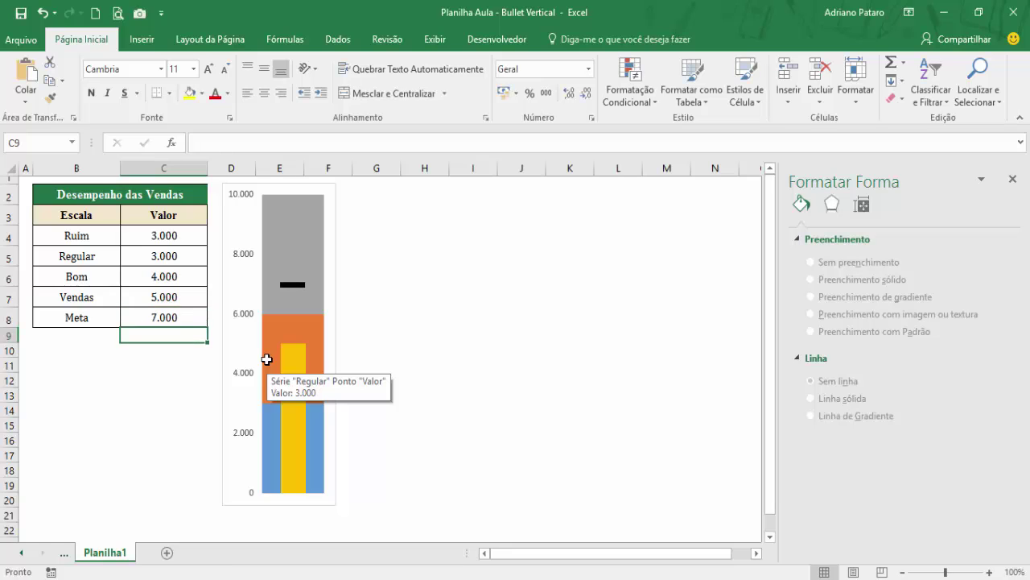
pyautogui.click(190, 317)
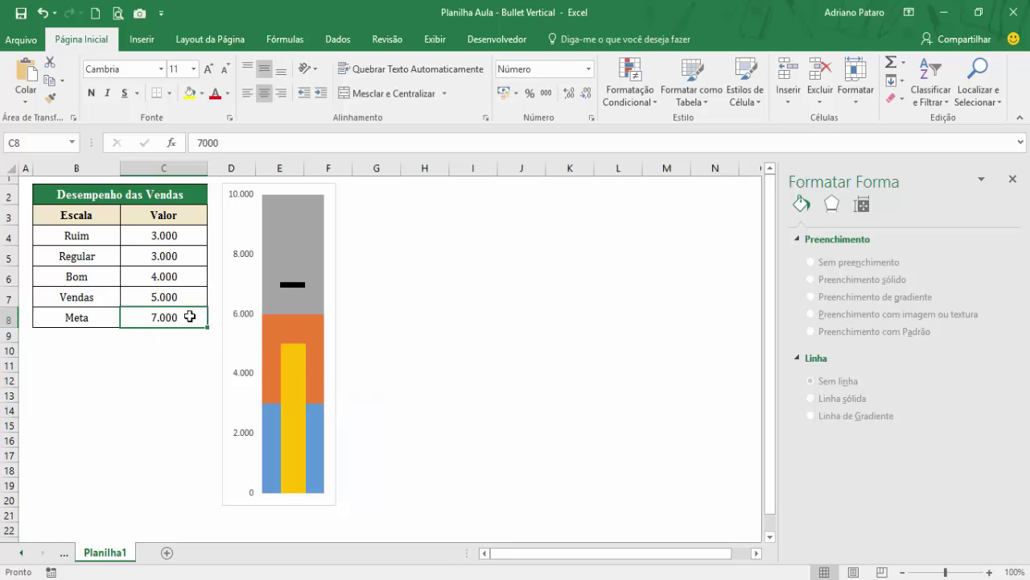
pyautogui.write('9.000')
pyautogui.press('Return')
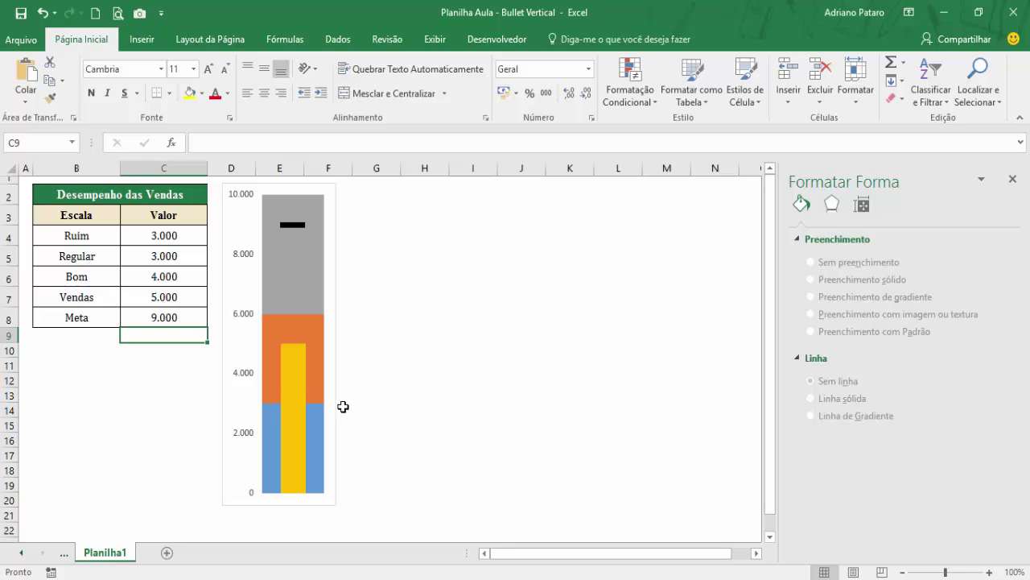
pyautogui.moveTo(291, 351)
pyautogui.click(163, 318)
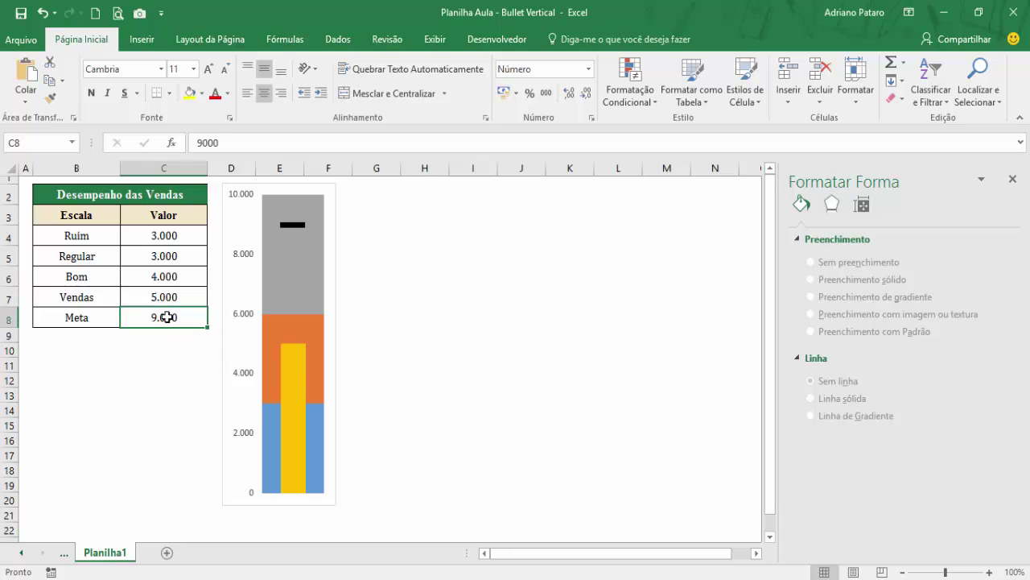
pyautogui.write('8000')
pyautogui.press('Return')
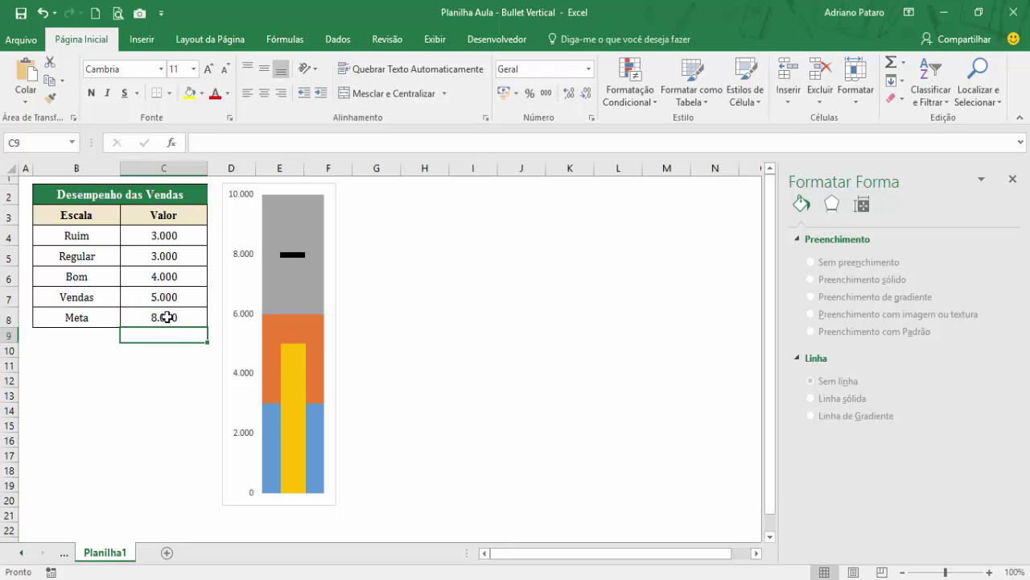
# Format the Vendas column with a solid black fill and no border line.
pyautogui.click(298, 363)
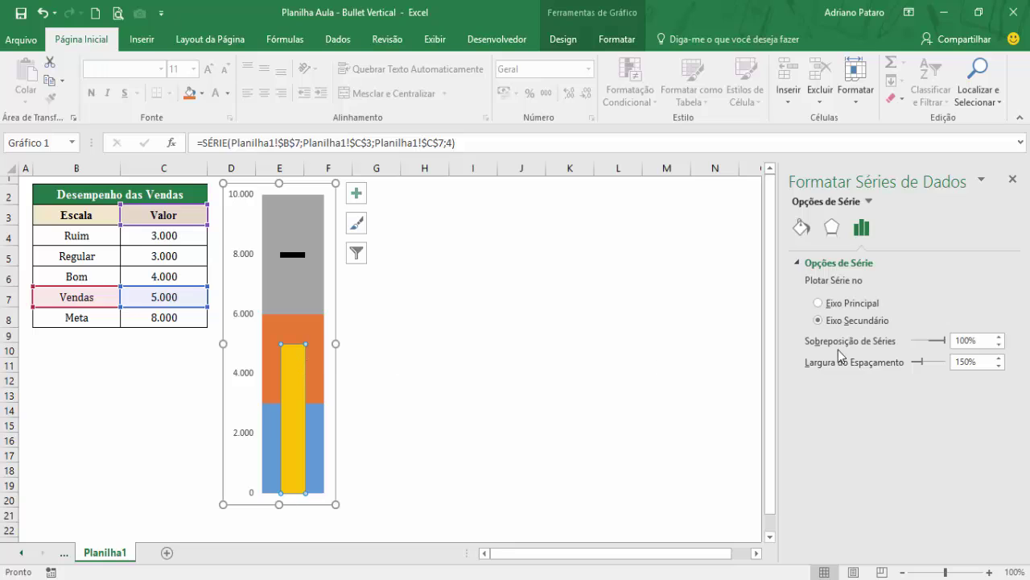
pyautogui.click(802, 227)
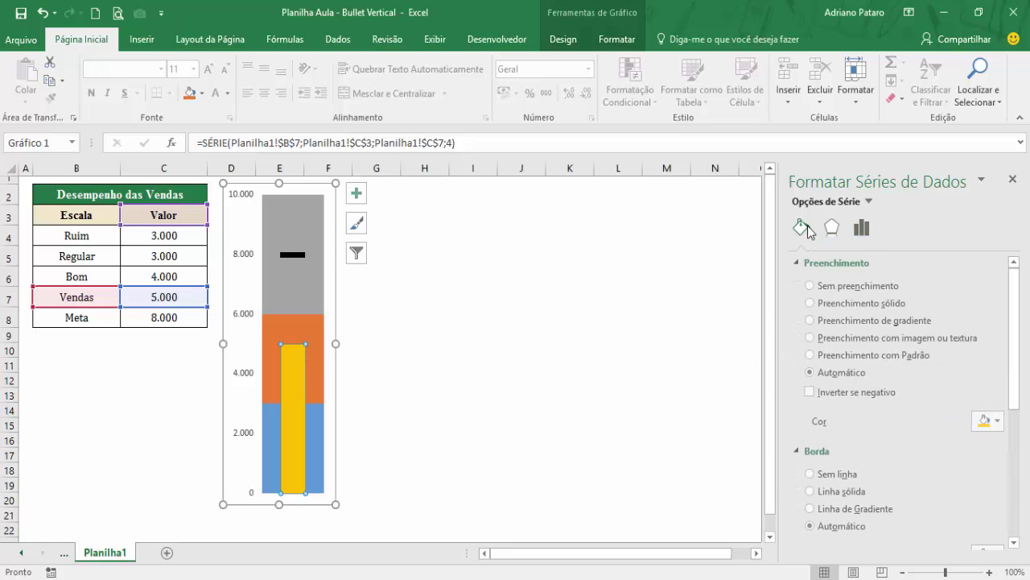
pyautogui.click(860, 304)
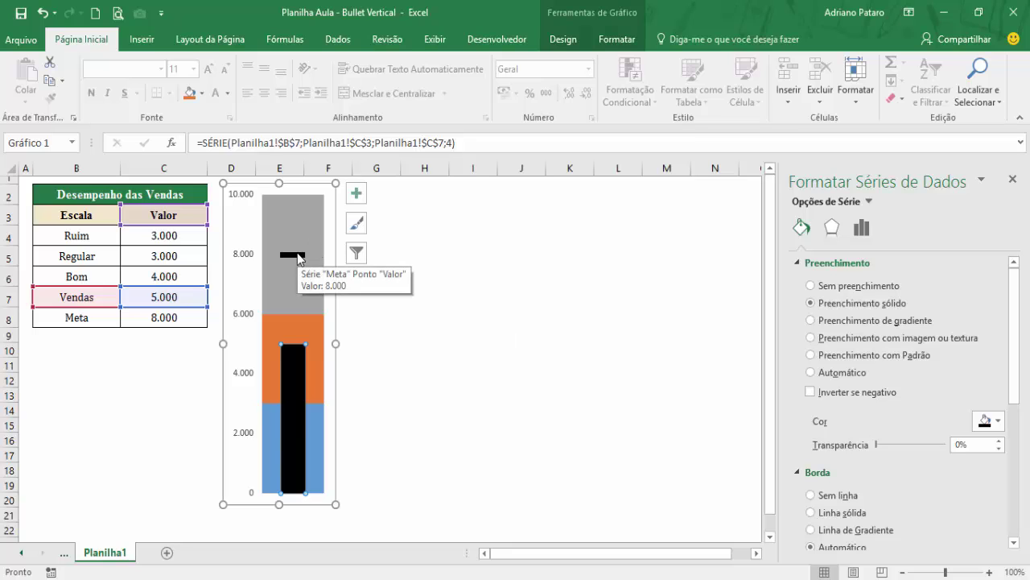
pyautogui.click(852, 497)
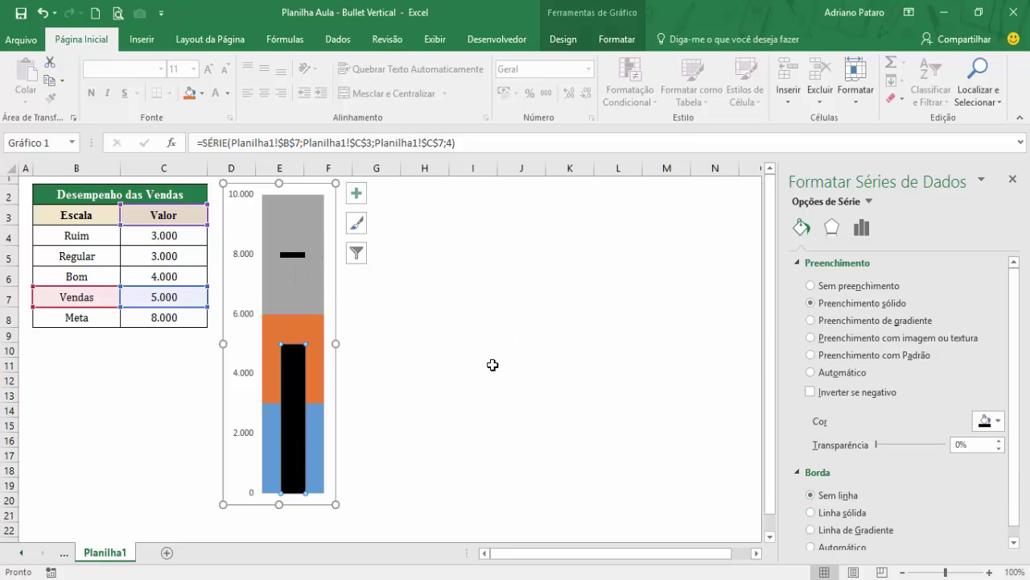
pyautogui.click(473, 454)
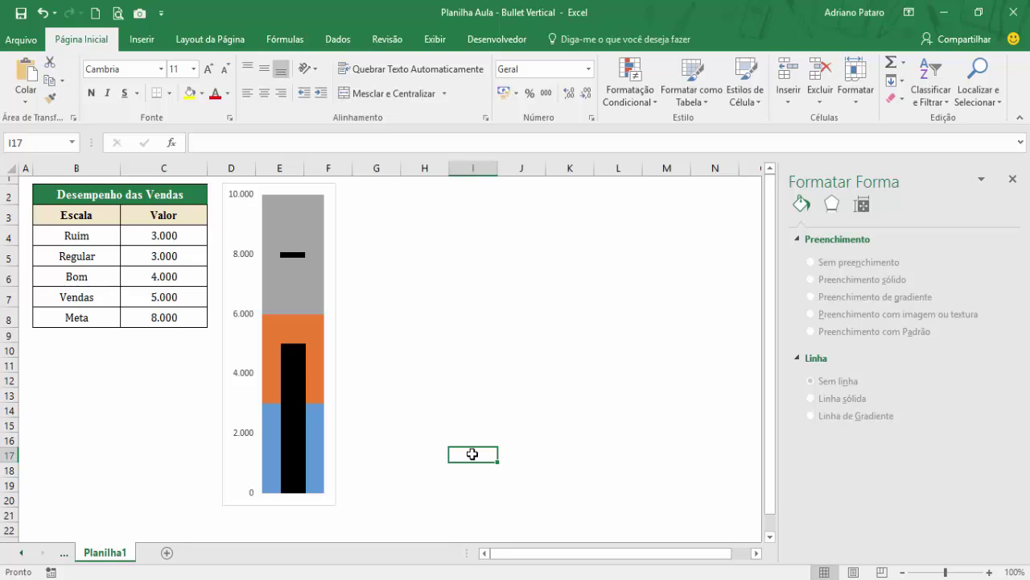
# Fill the Ruim segment of the chart with a very dark grey from the black theme shades.
pyautogui.click(318, 422)
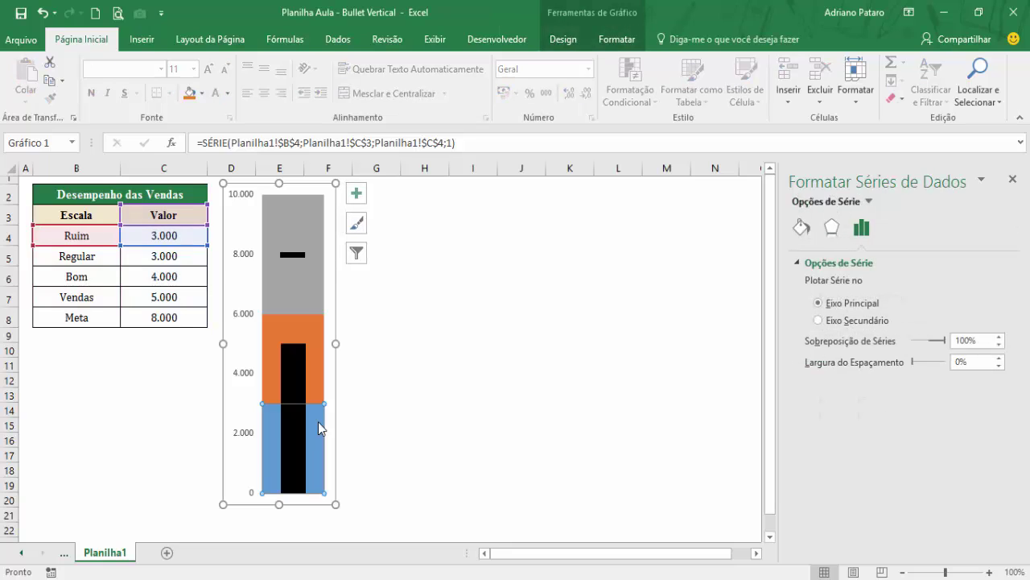
pyautogui.click(318, 422)
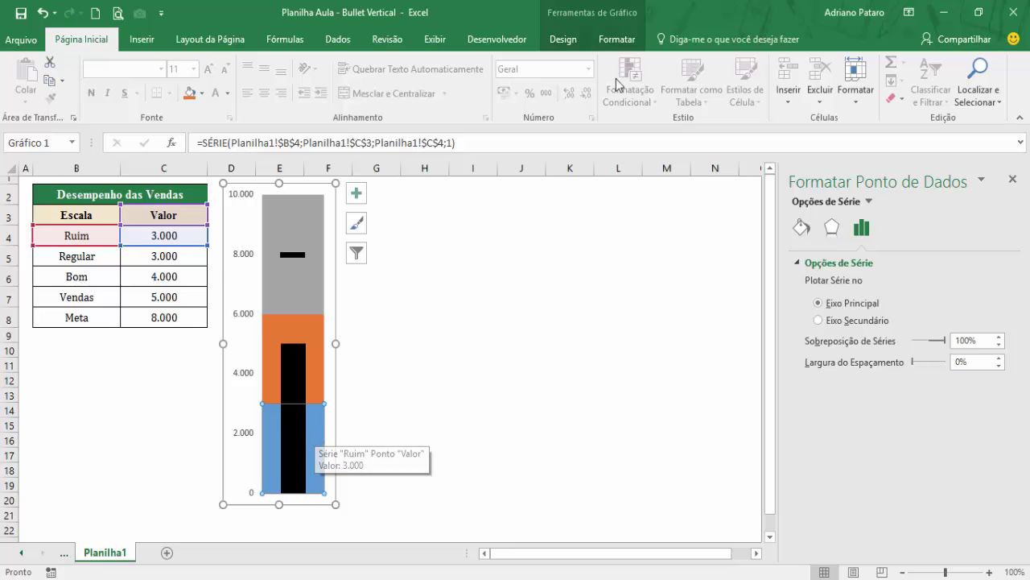
pyautogui.click(616, 39)
pyautogui.click(459, 63)
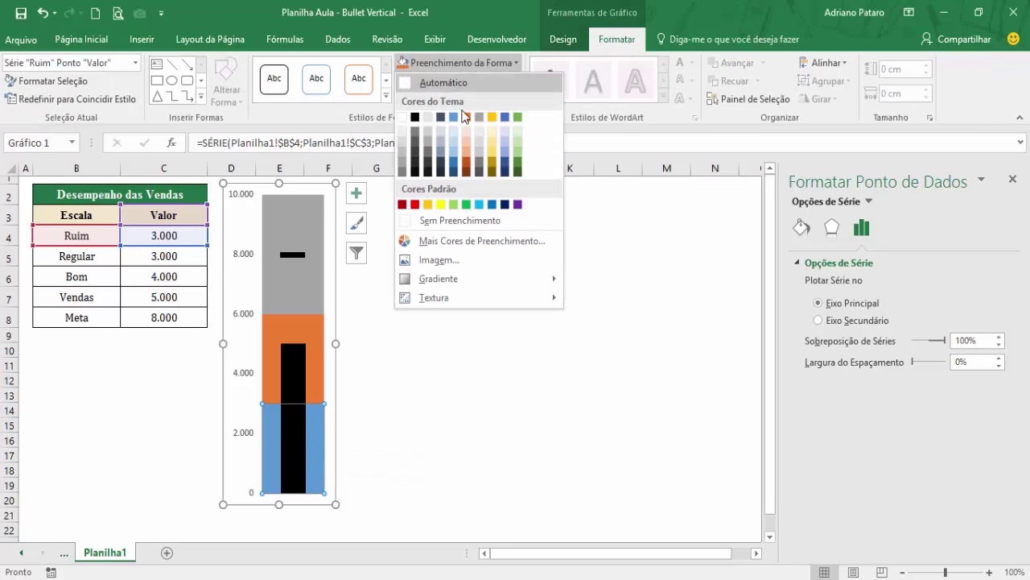
pyautogui.click(415, 167)
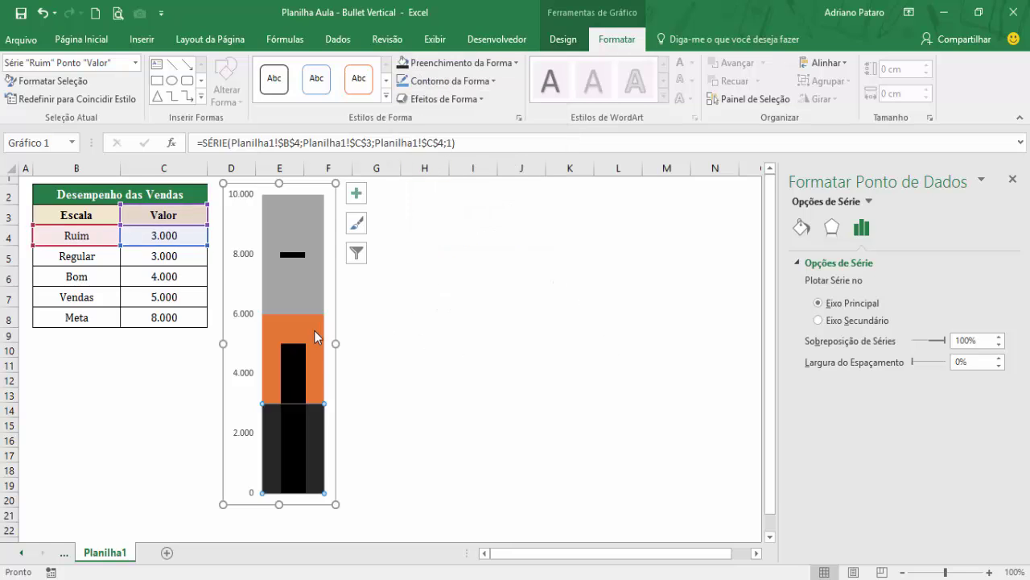
# Fill the Regular series with medium grey and the Bom series with light grey from the white theme shades.
pyautogui.click(314, 330)
pyautogui.click(459, 62)
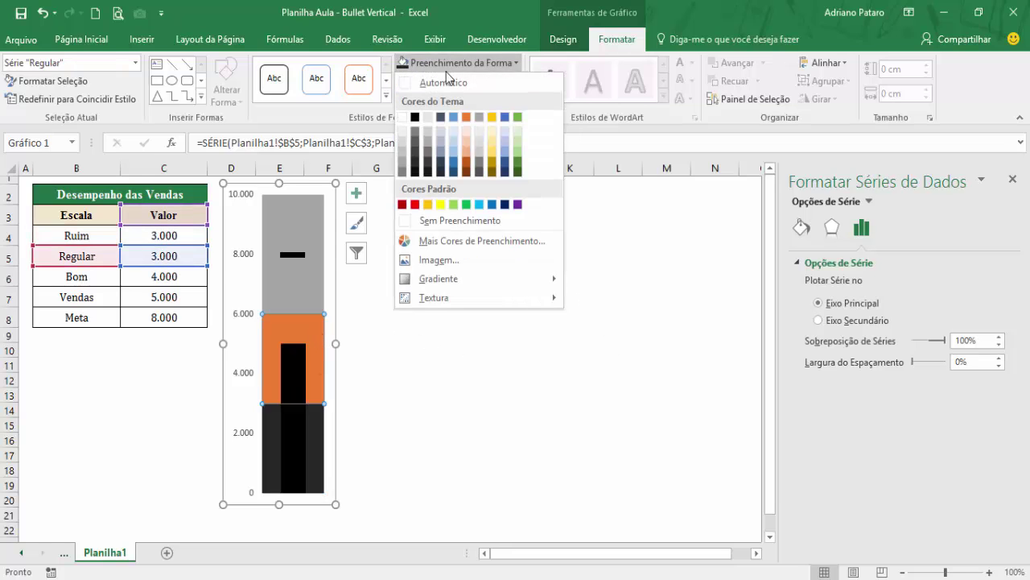
pyautogui.click(402, 170)
pyautogui.click(308, 281)
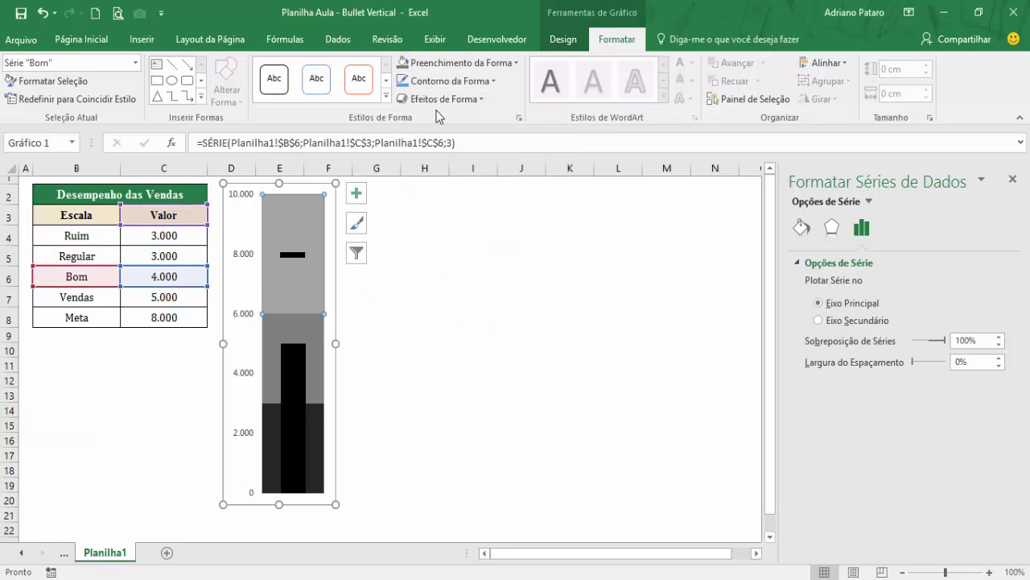
pyautogui.click(435, 64)
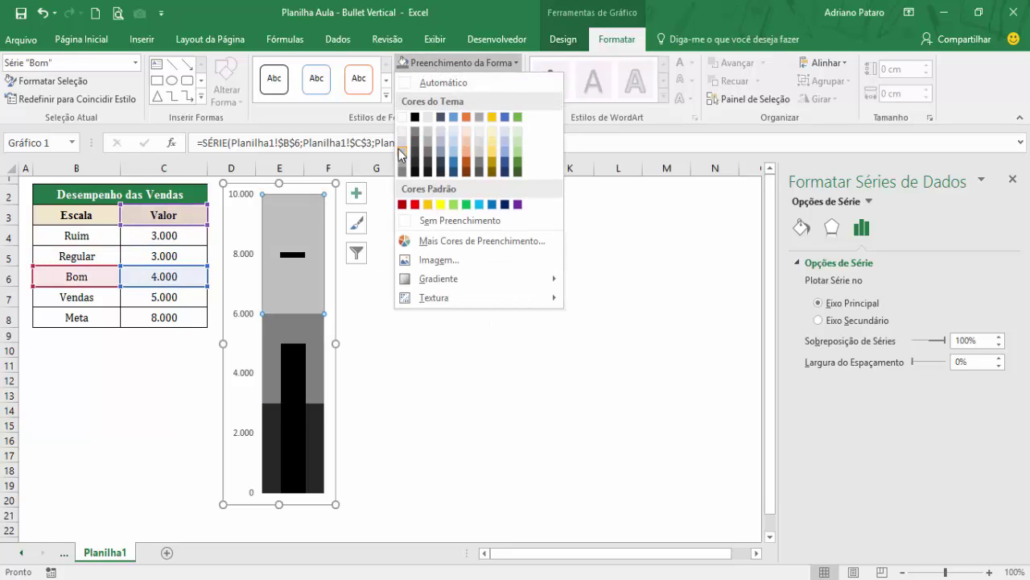
pyautogui.click(402, 153)
pyautogui.click(602, 382)
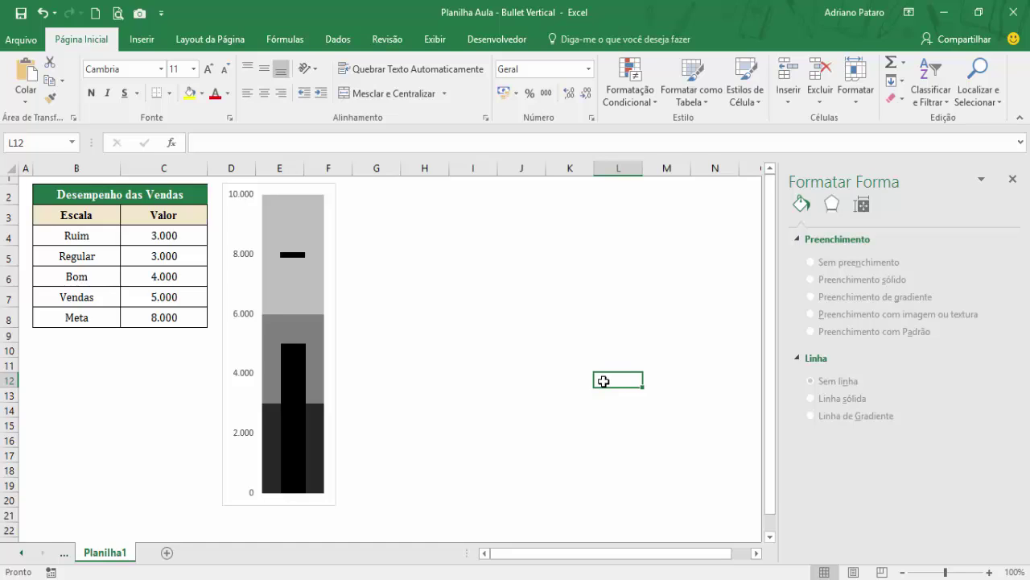
# Remove the fill and the outline from the chart area.
pyautogui.click(331, 223)
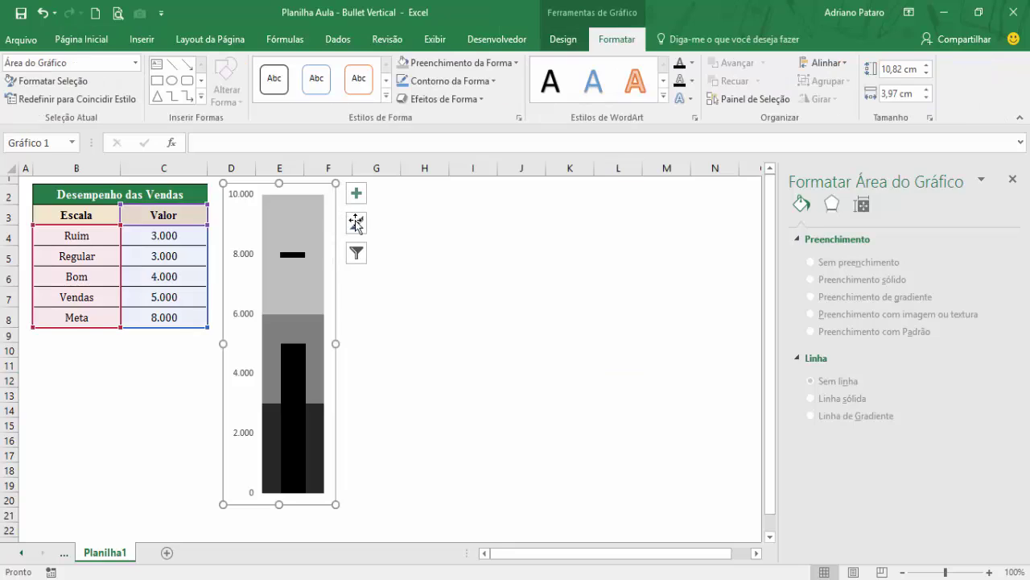
pyautogui.click(463, 63)
pyautogui.click(457, 220)
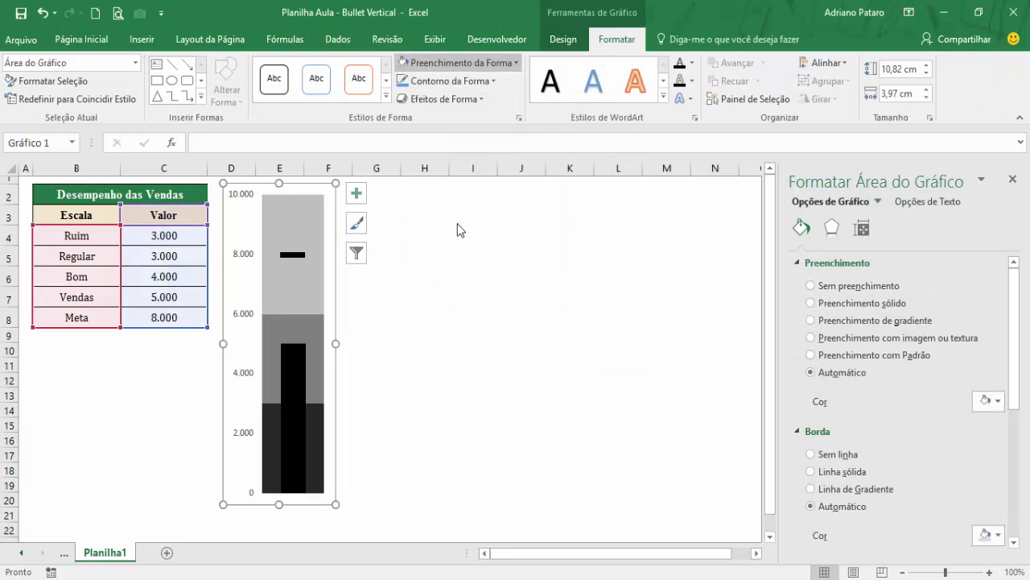
pyautogui.click(446, 81)
pyautogui.click(451, 238)
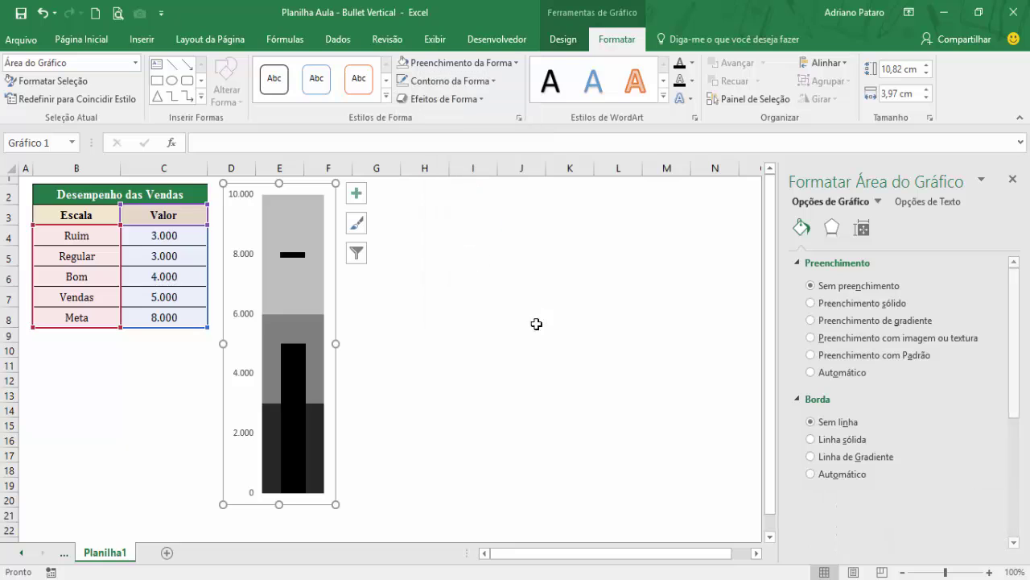
# Set the major tick marks of the chart's vertical value axis to Externo.
pyautogui.click(248, 255)
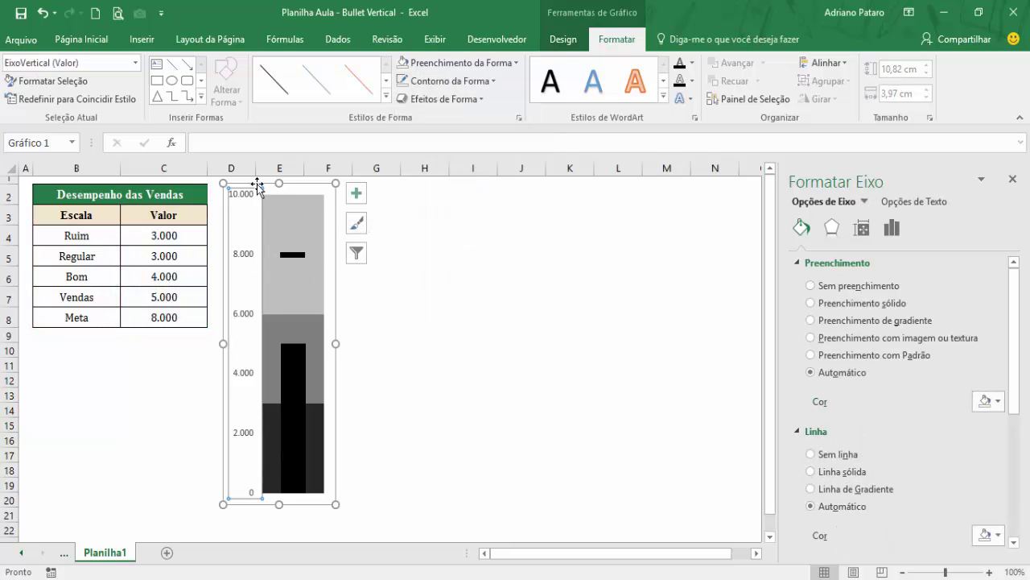
pyautogui.rightClick(247, 257)
pyautogui.click(296, 423)
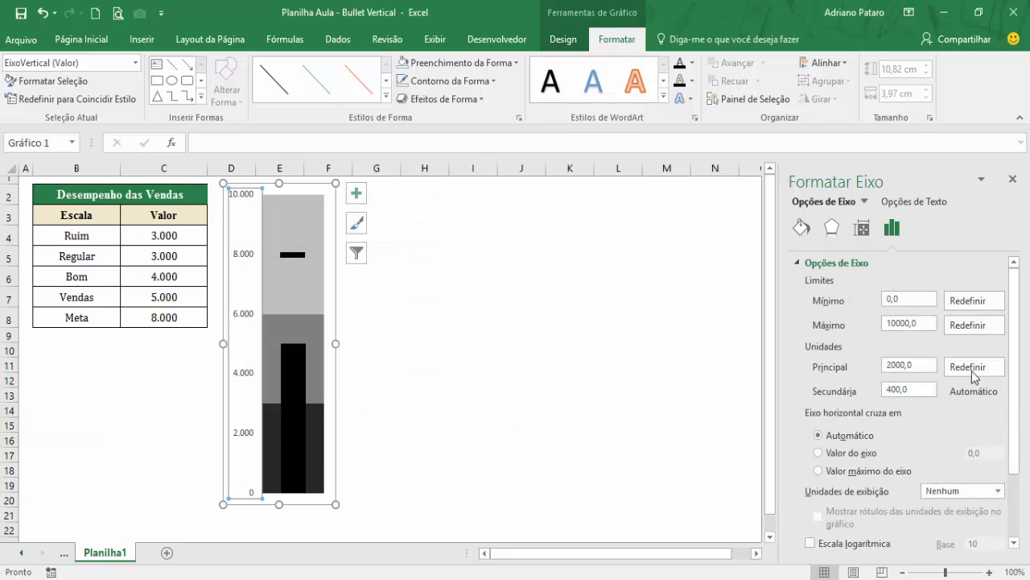
pyautogui.scroll(-2, 1016, 467)
pyautogui.scroll(-1, 1017, 467)
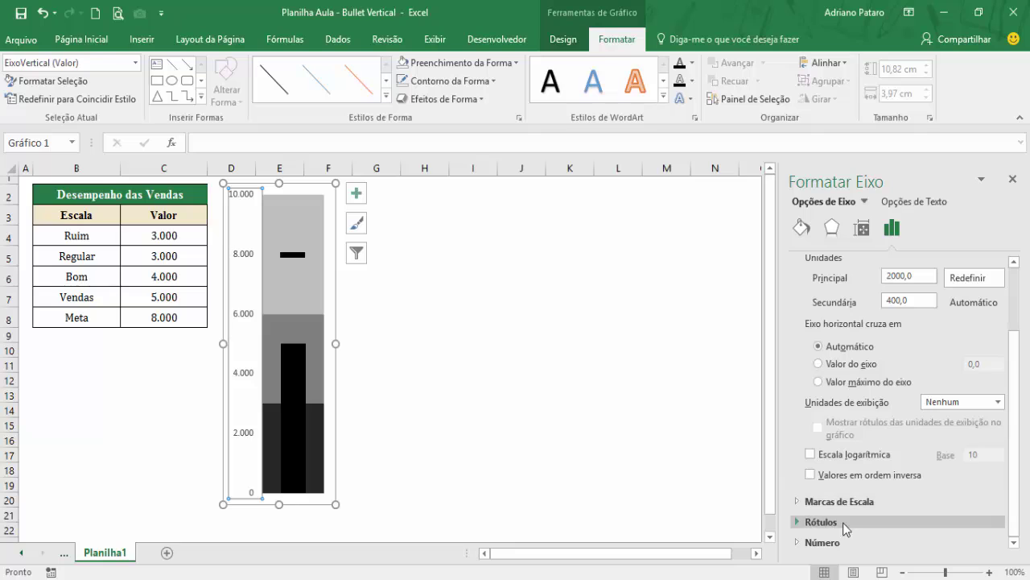
pyautogui.click(821, 504)
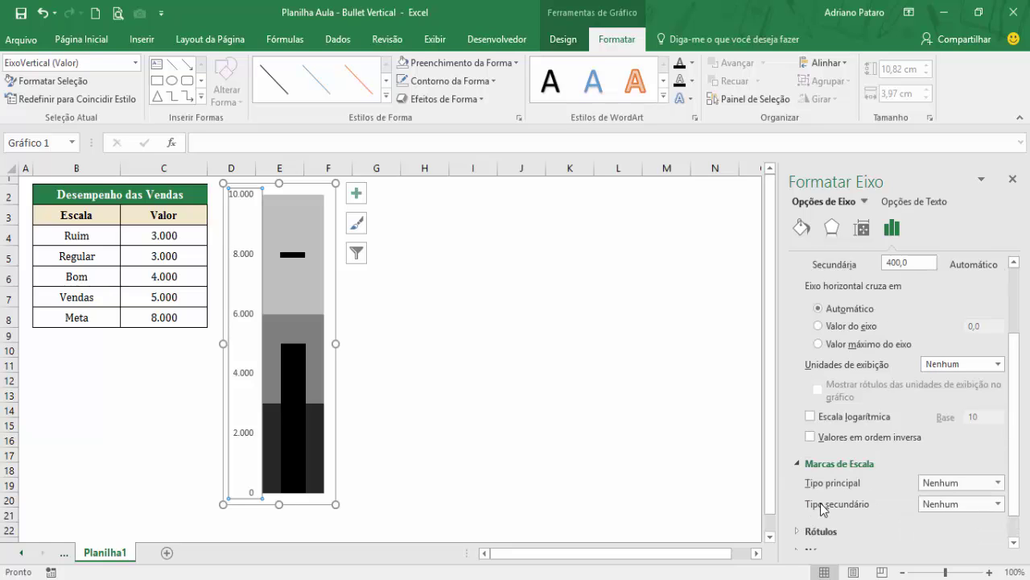
pyautogui.click(996, 474)
pyautogui.click(964, 521)
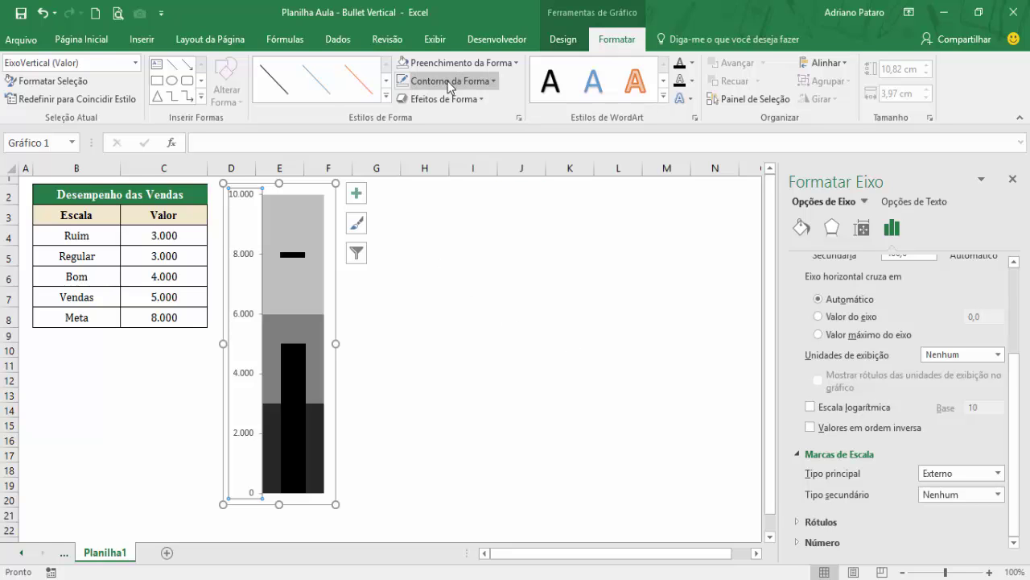
# Colour the vertical value axis line black.
pyautogui.click(483, 81)
pyautogui.click(416, 137)
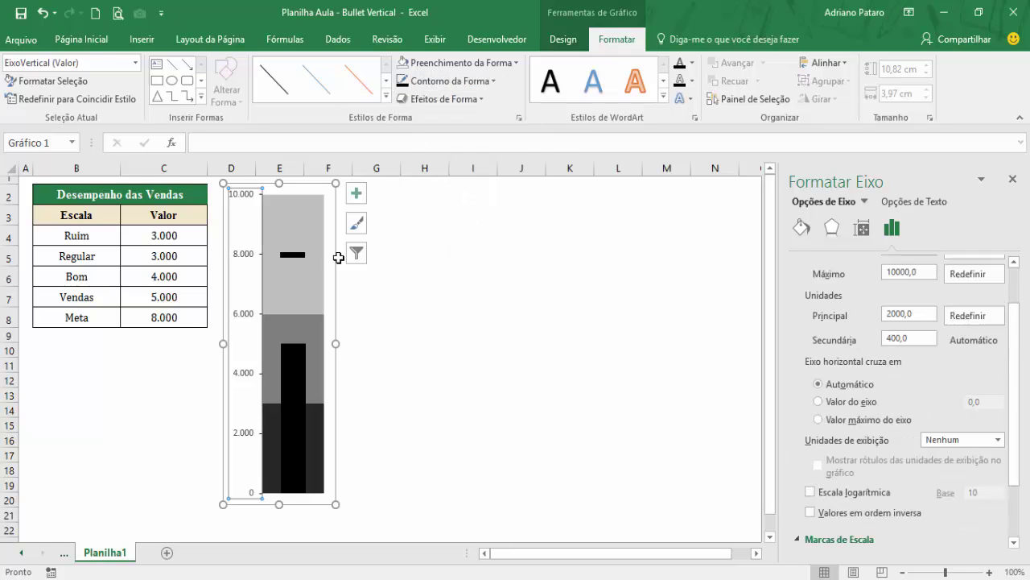
pyautogui.click(499, 363)
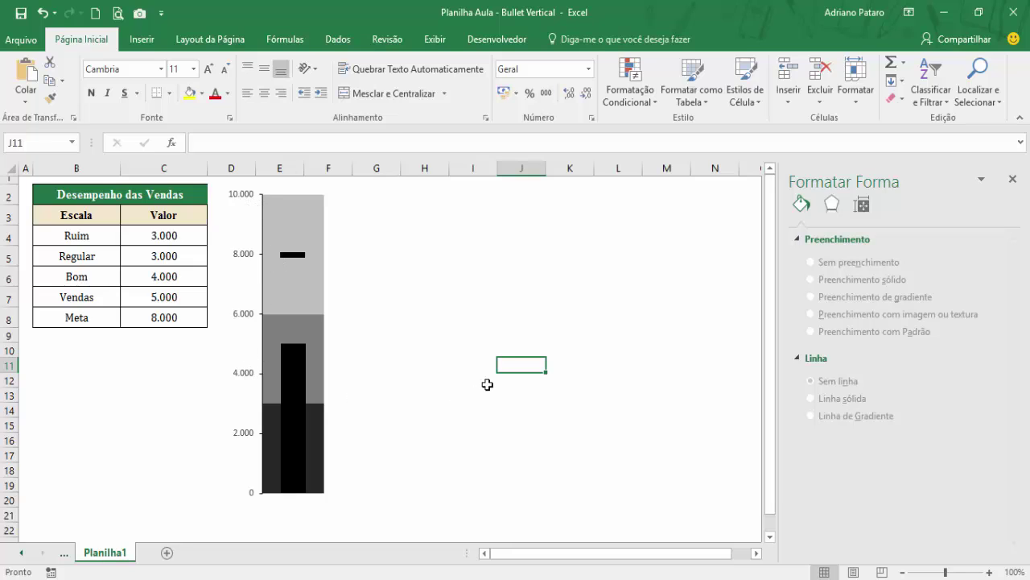
# Move the chart away from the table so it spans about columns G to I, starting near row 4.
pyautogui.click(303, 203)
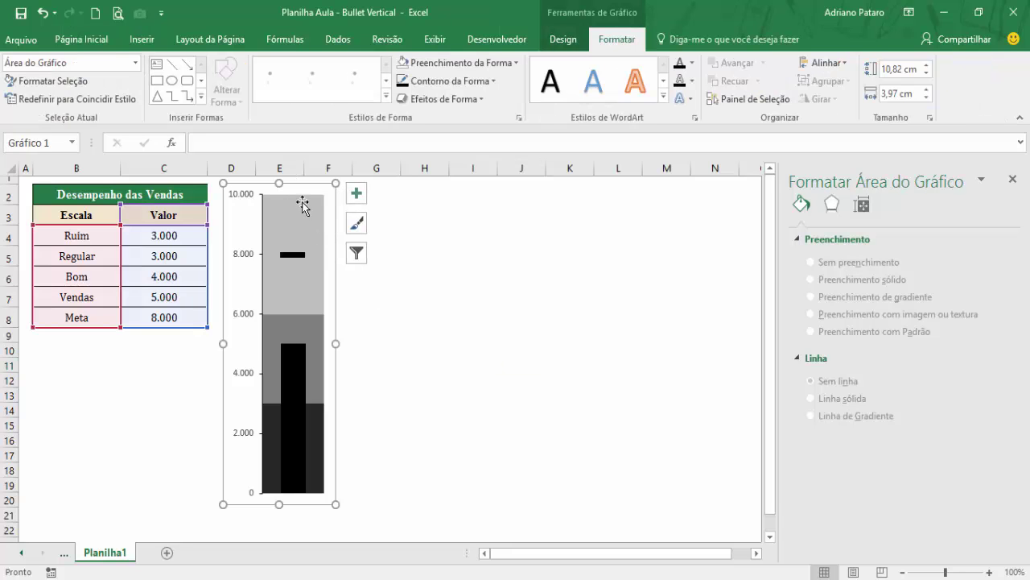
pyautogui.moveTo(302, 187); pyautogui.dragTo(426, 223)
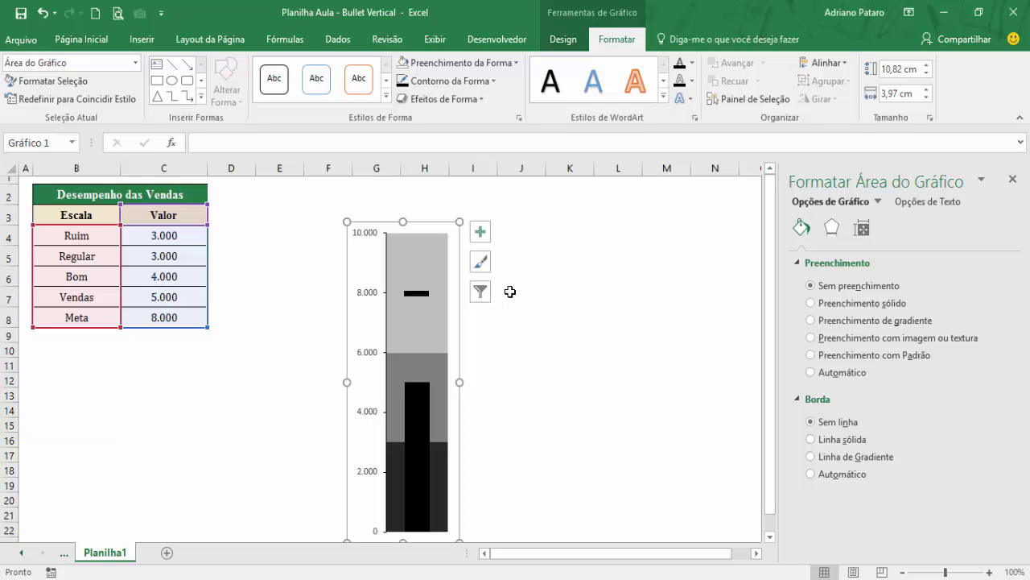
pyautogui.click(604, 281)
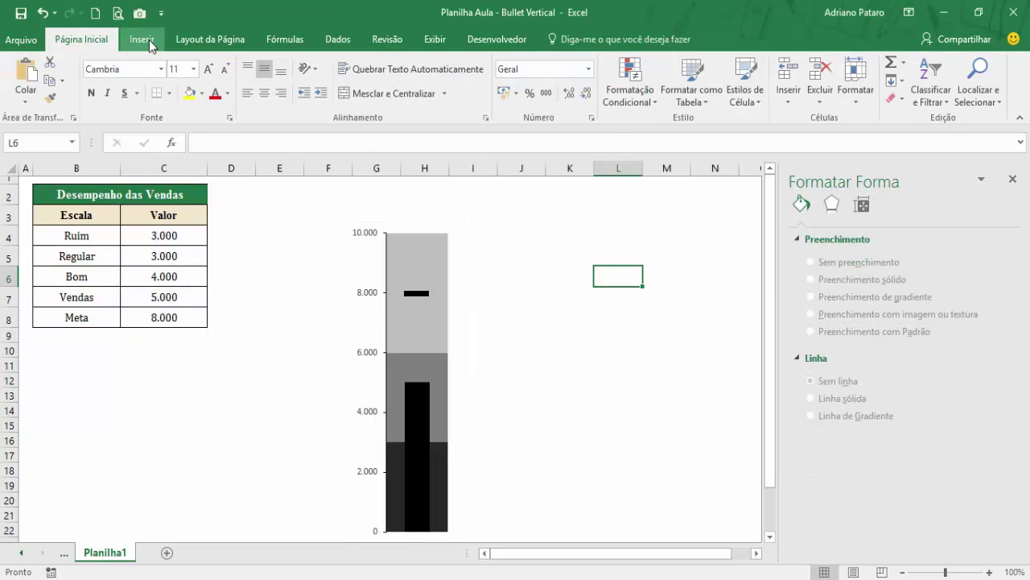
# Insert a text box beside the chart near column J with the lines "Desempenho das Vendas" and "Março/2017".
pyautogui.click(143, 39)
pyautogui.click(181, 95)
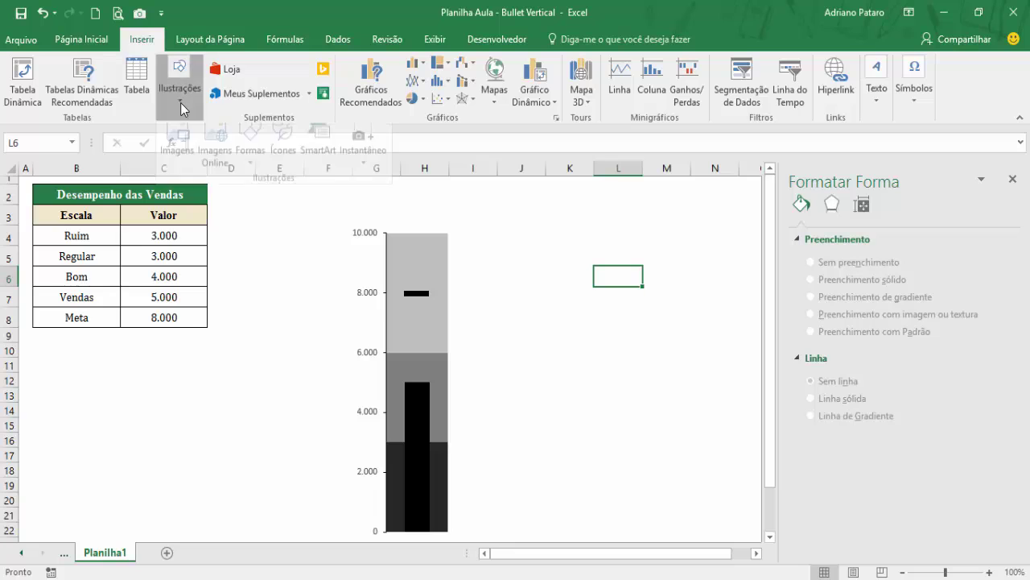
pyautogui.click(251, 153)
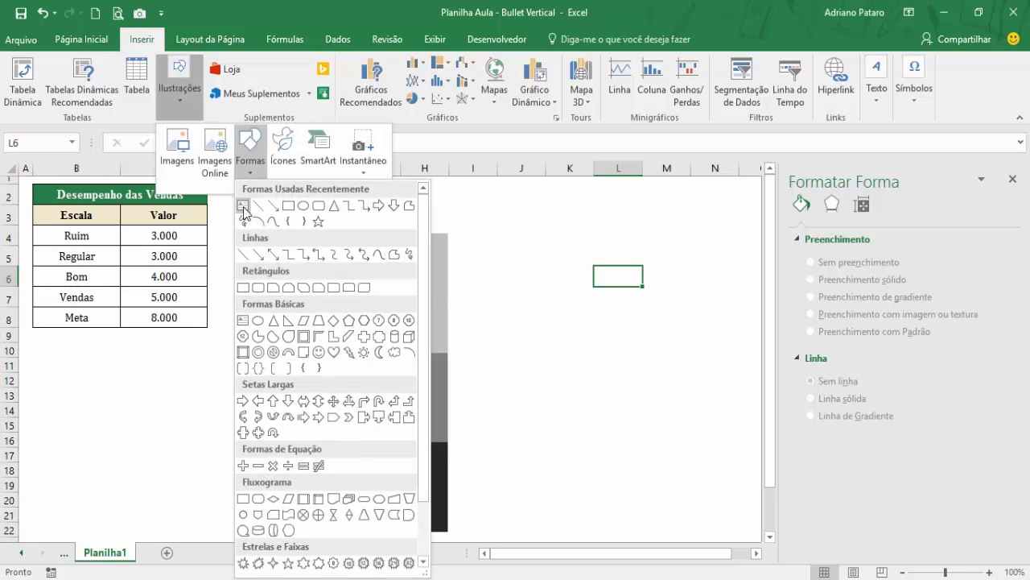
pyautogui.click(243, 208)
pyautogui.click(539, 238)
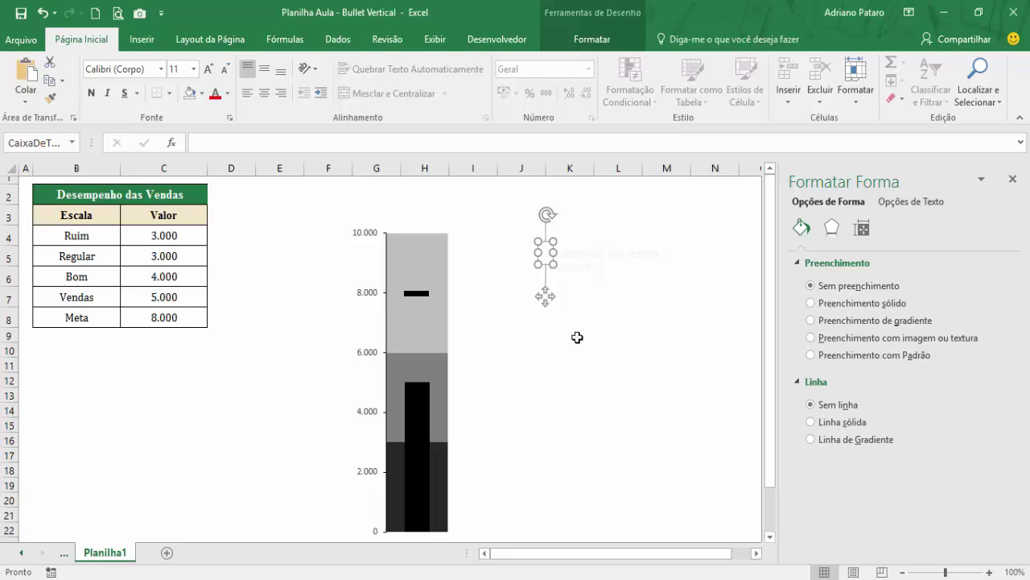
# Set the text box font to Verdana and make the line "Desempenho das Vendas" bold.
pyautogui.click(139, 69)
pyautogui.write('Verdana')
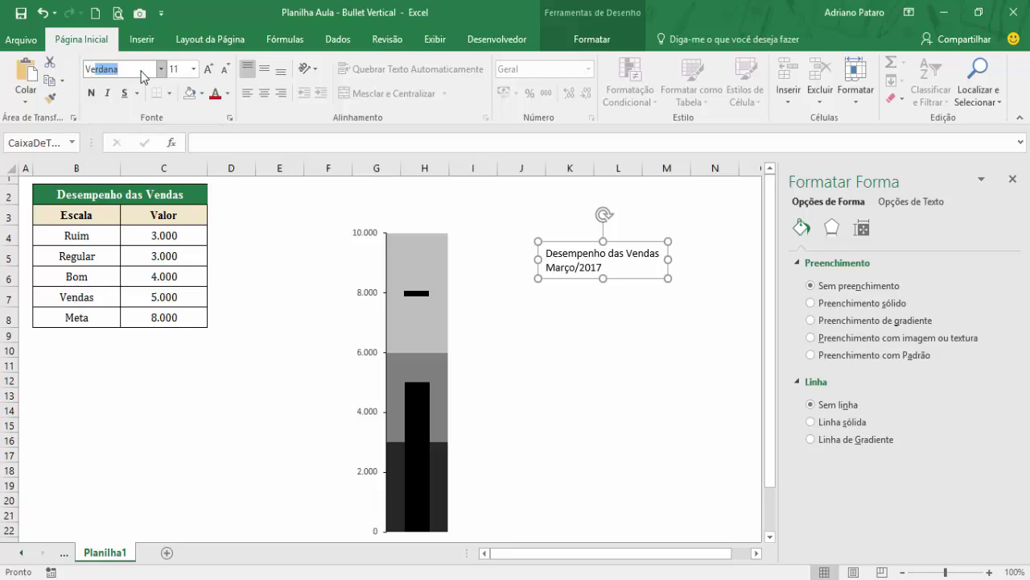
pyautogui.press('Return')
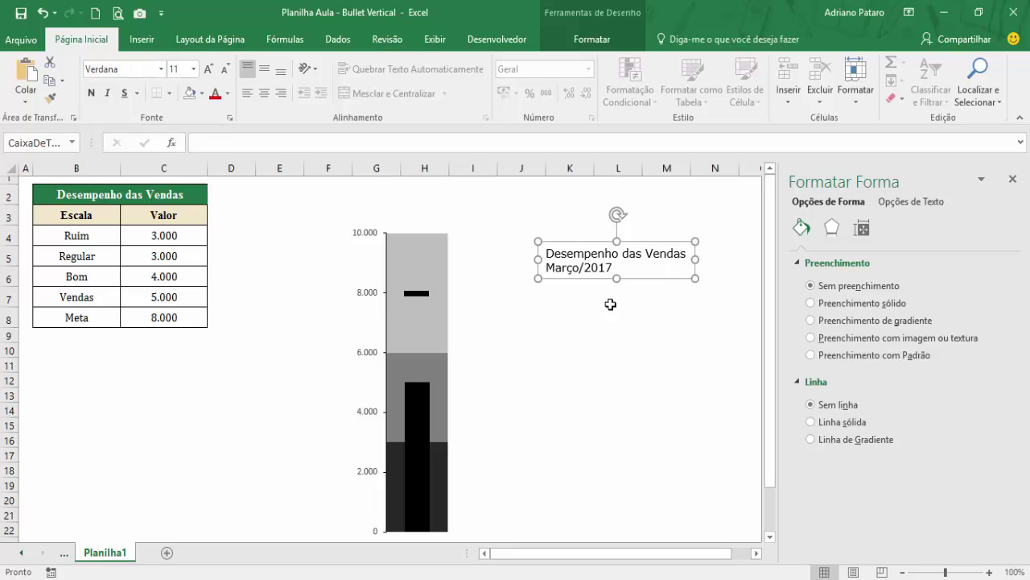
pyautogui.moveTo(547, 253); pyautogui.dragTo(691, 252)
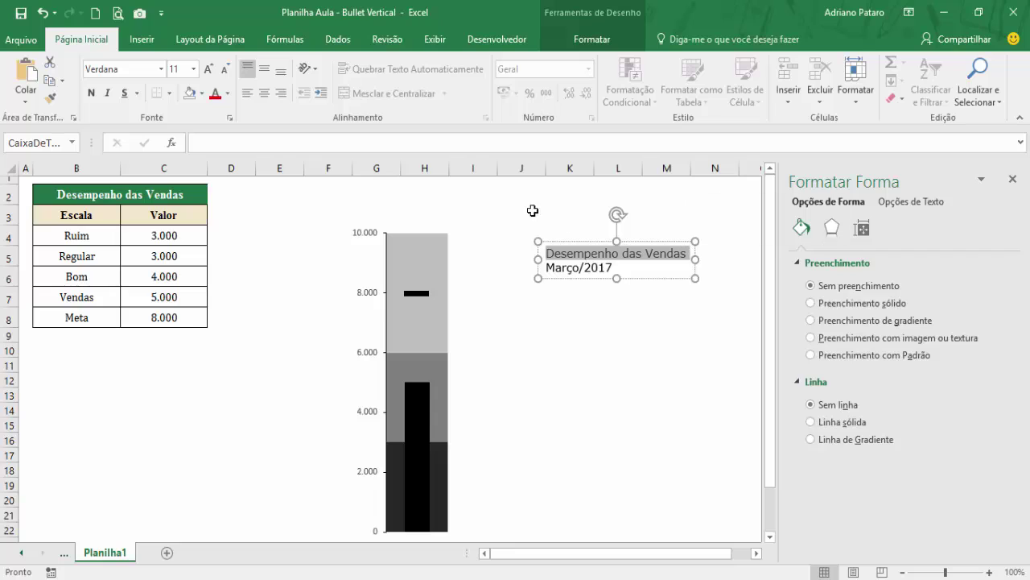
pyautogui.click(92, 93)
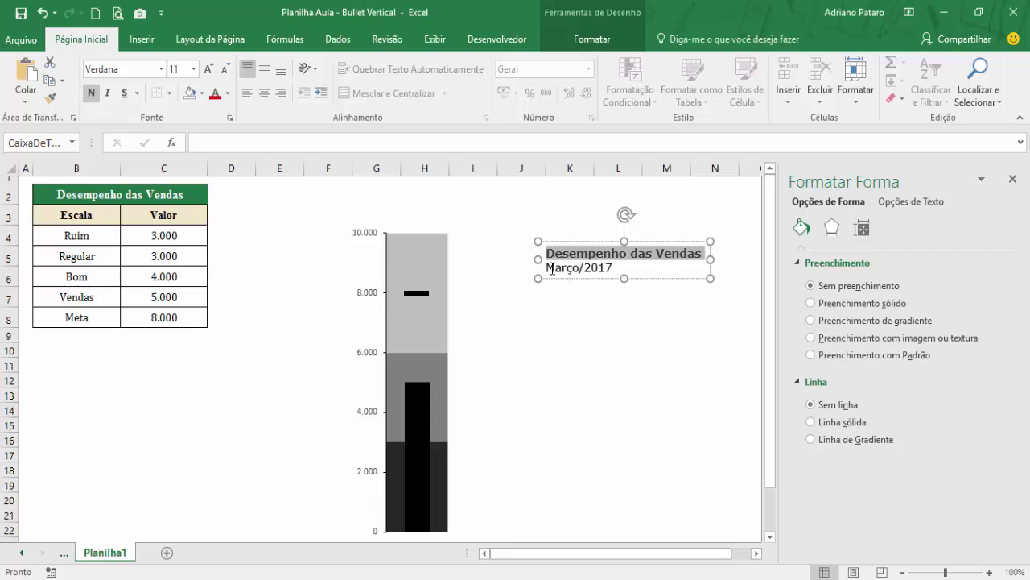
# Centre the "Março/2017" line of the text box and reduce its font size to 10,5.
pyautogui.moveTo(550, 268); pyautogui.dragTo(612, 268)
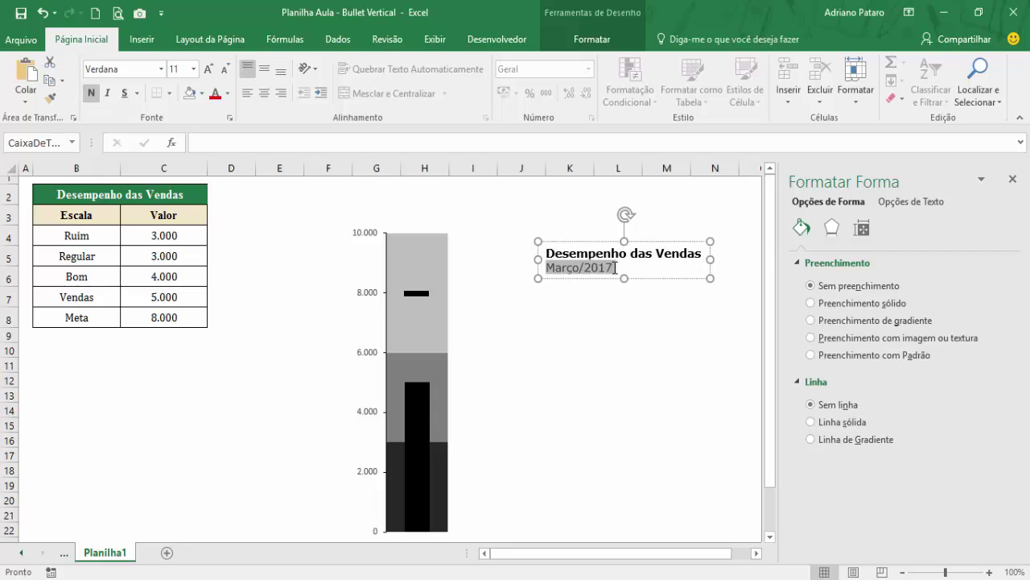
pyautogui.click(264, 94)
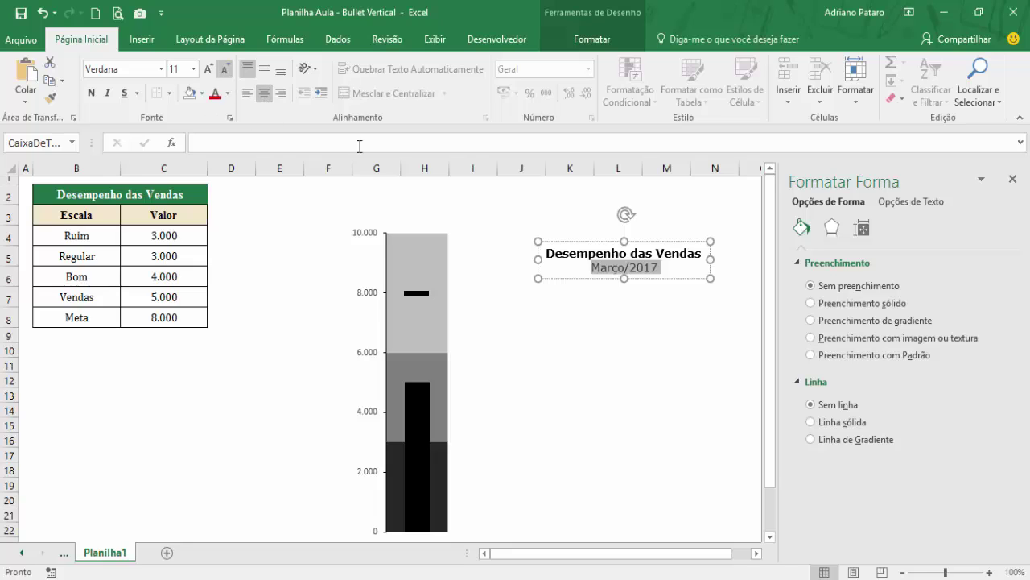
pyautogui.click(226, 69)
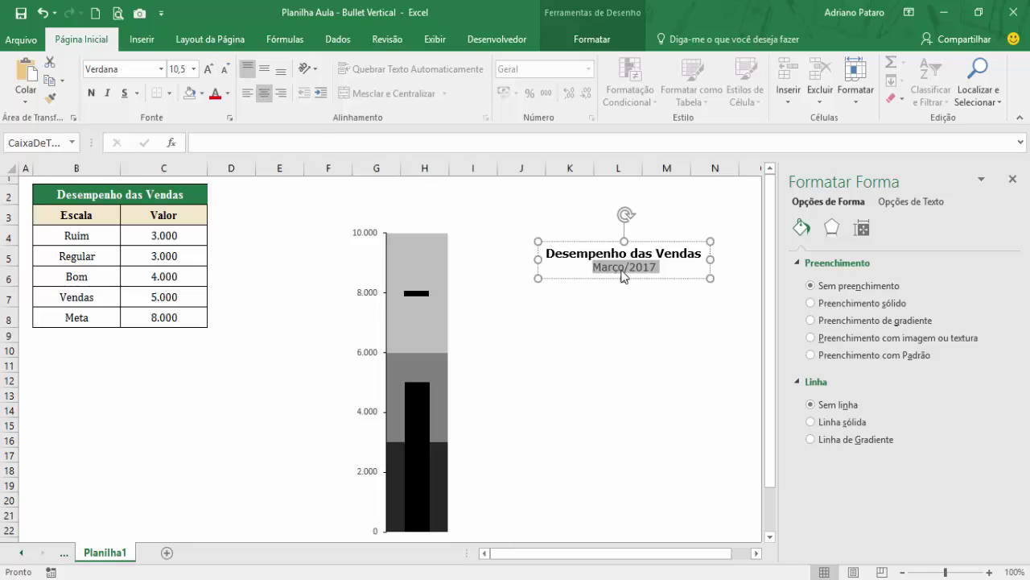
# Enclose the date line in parentheses so it reads "(Março/2017)".
pyautogui.click(595, 270)
pyautogui.write('(')
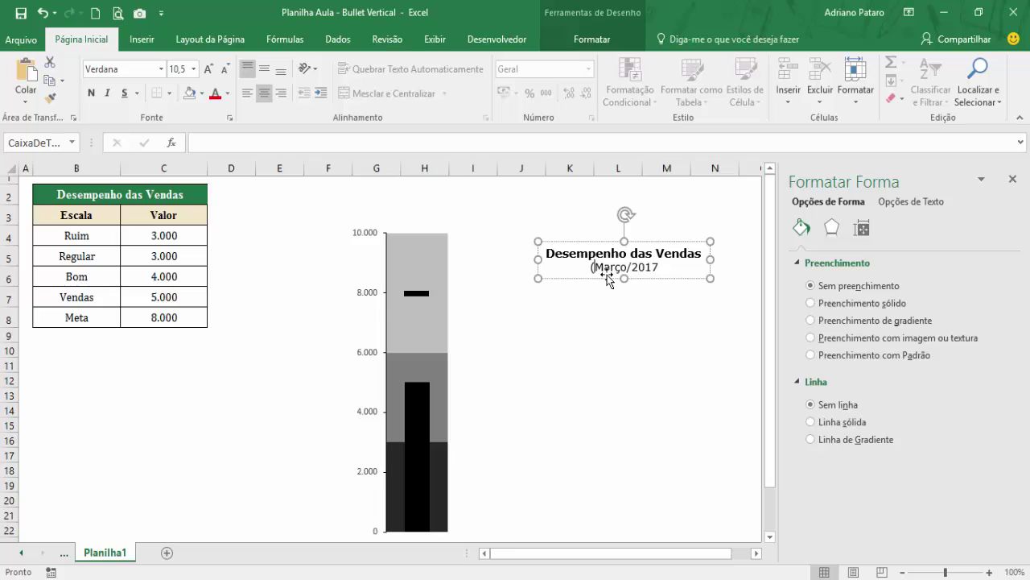
pyautogui.click(666, 269)
pyautogui.write(')')
pyautogui.click(567, 277)
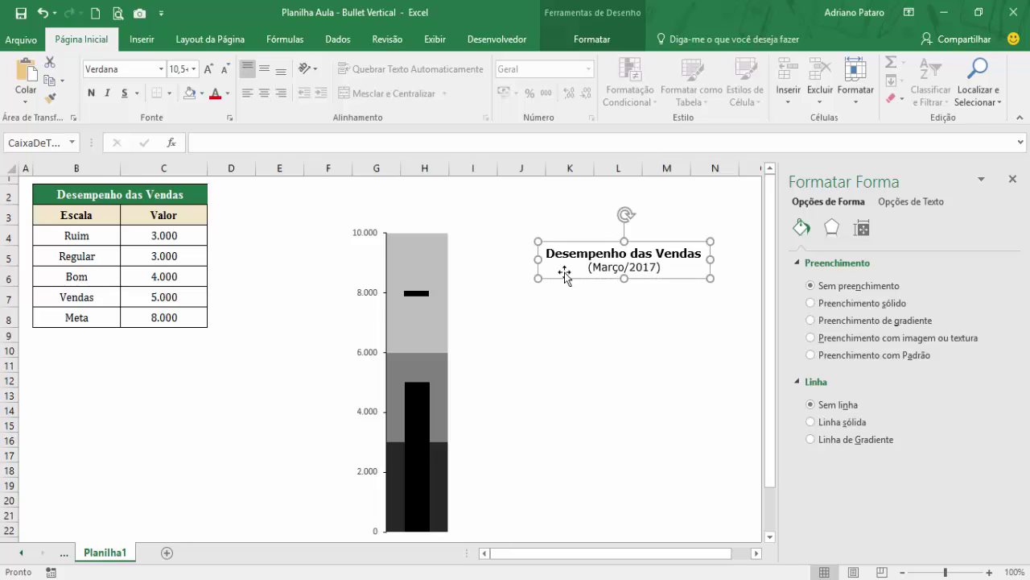
# Remove the fill and the outline from the title text box.
pyautogui.click(590, 42)
pyautogui.click(404, 64)
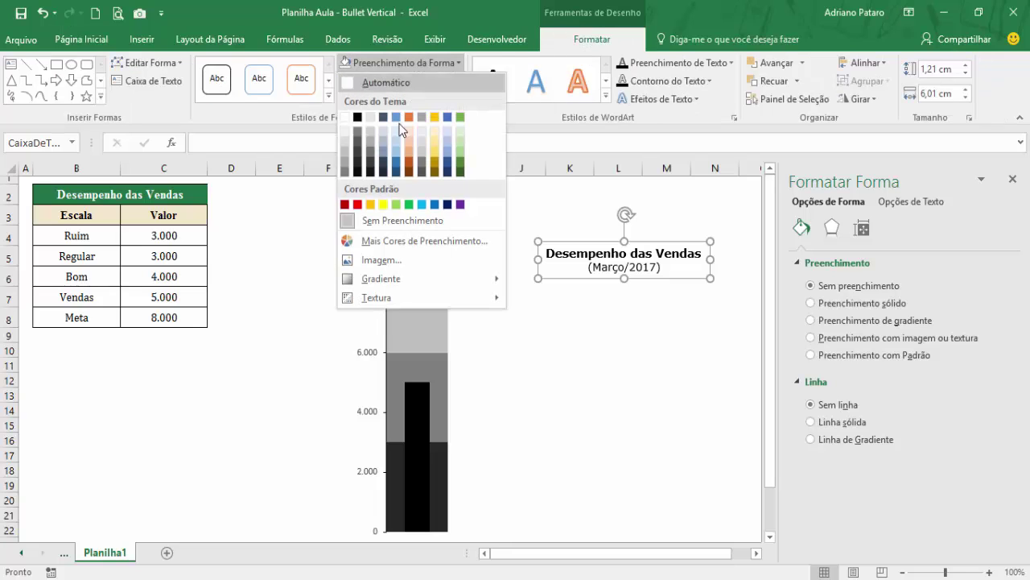
pyautogui.click(402, 218)
pyautogui.click(391, 80)
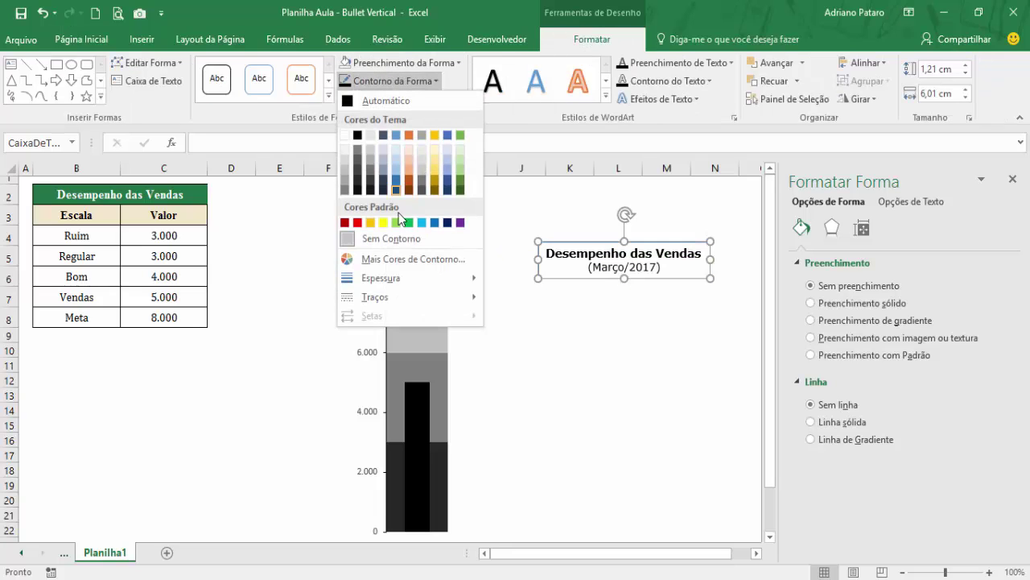
pyautogui.click(400, 239)
pyautogui.click(643, 381)
# Shrink the title text box's font by two sizes, with the date line at 9, and move the box directly above the chart.
pyautogui.click(669, 278)
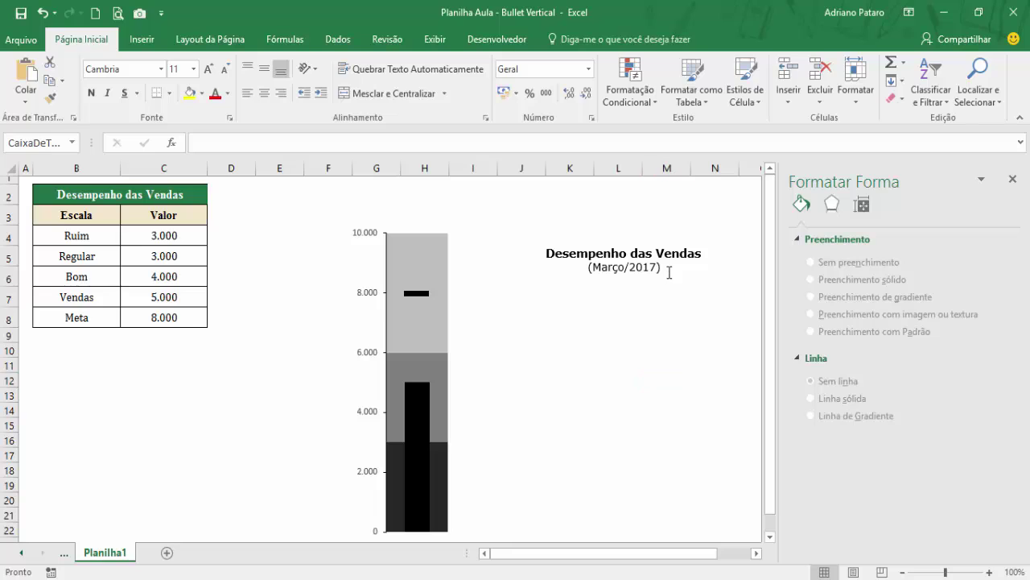
pyautogui.click(80, 38)
pyautogui.click(226, 72)
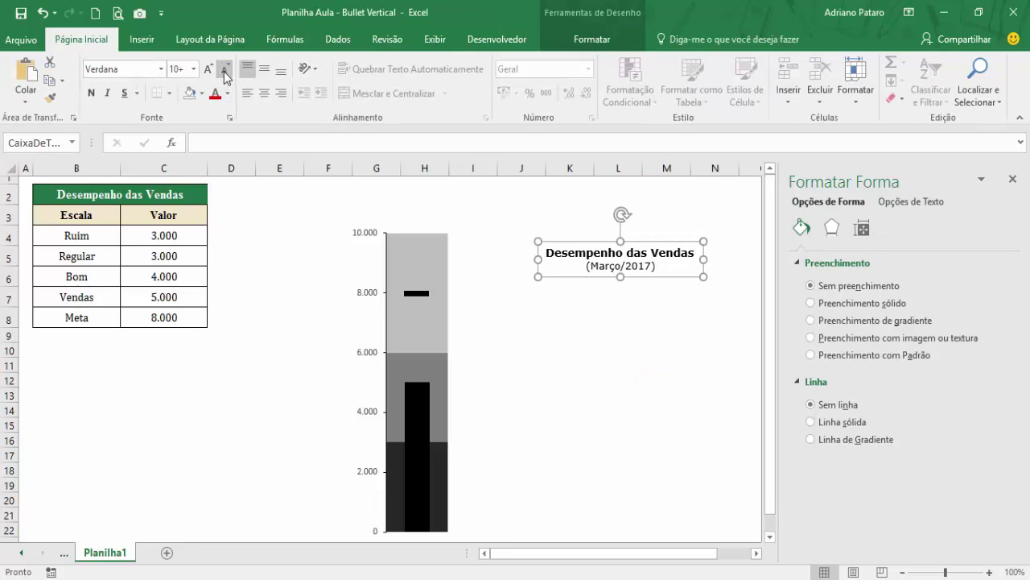
pyautogui.click(226, 73)
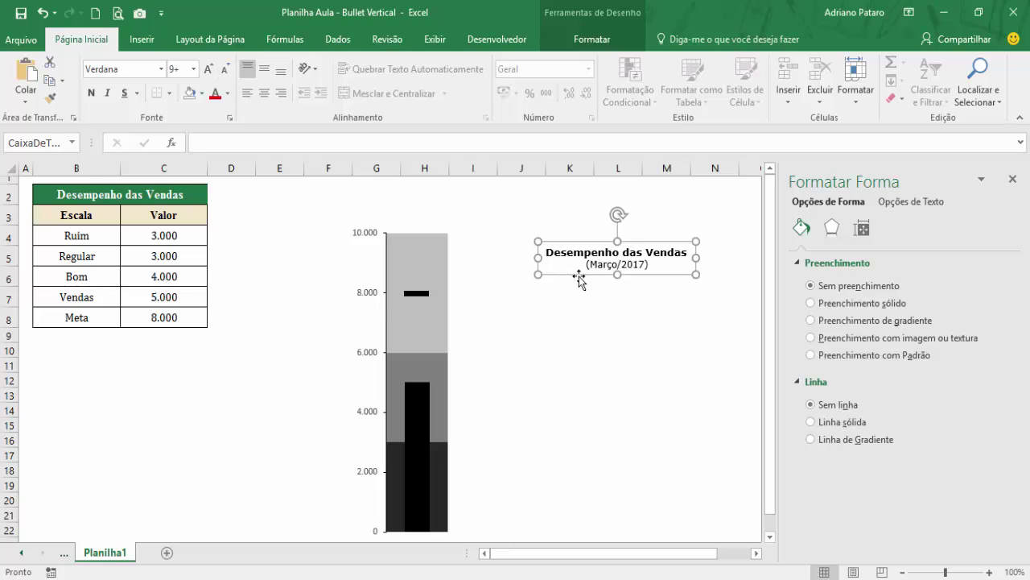
pyautogui.moveTo(580, 274); pyautogui.dragTo(376, 219)
pyautogui.click(616, 335)
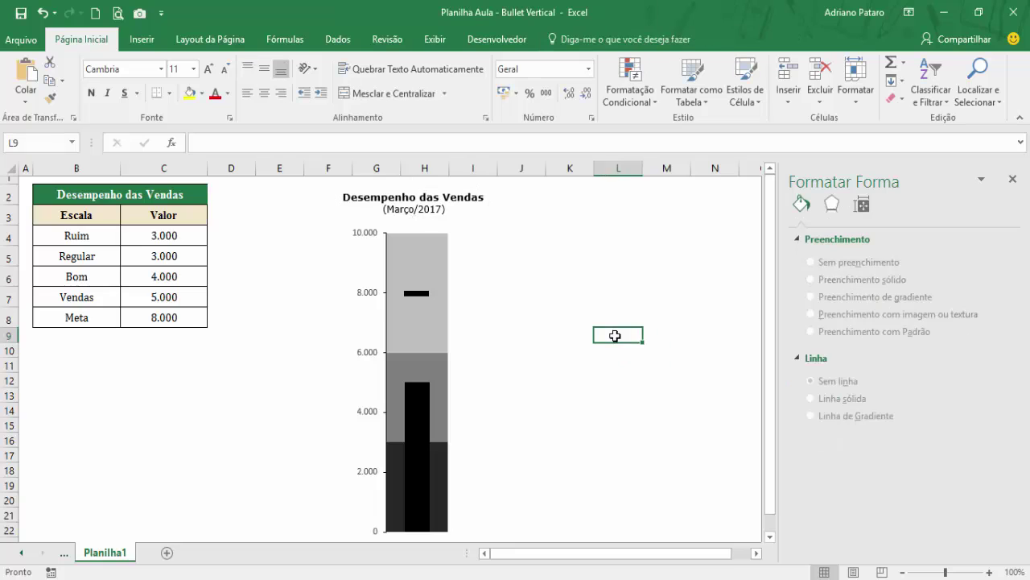
# Centre the title text box and the chart horizontally on each other.
pyautogui.click(468, 208)
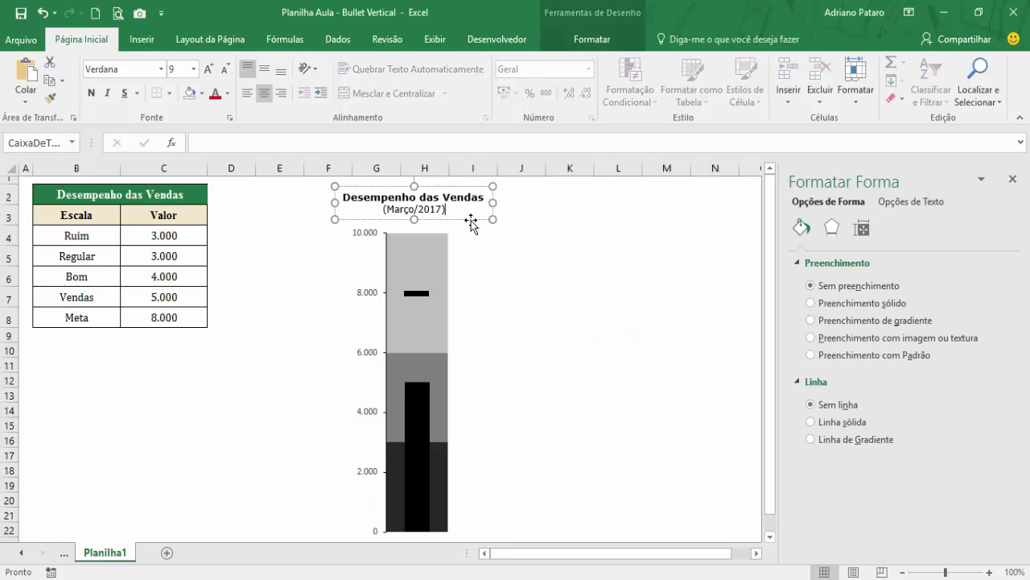
pyautogui.click(471, 223)
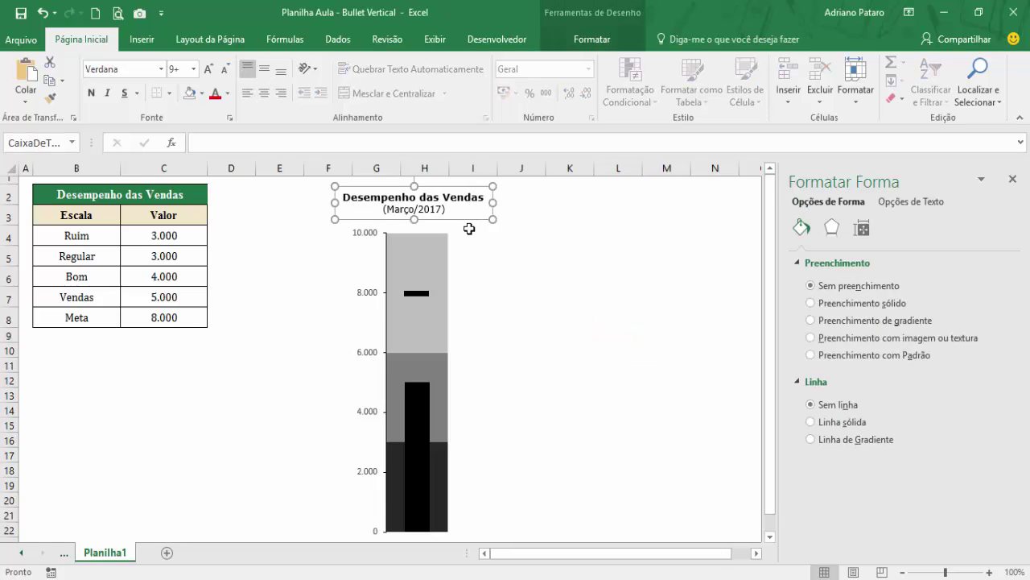
pyautogui.keyDown('shift'); pyautogui.click(450, 314); pyautogui.keyUp('shift')
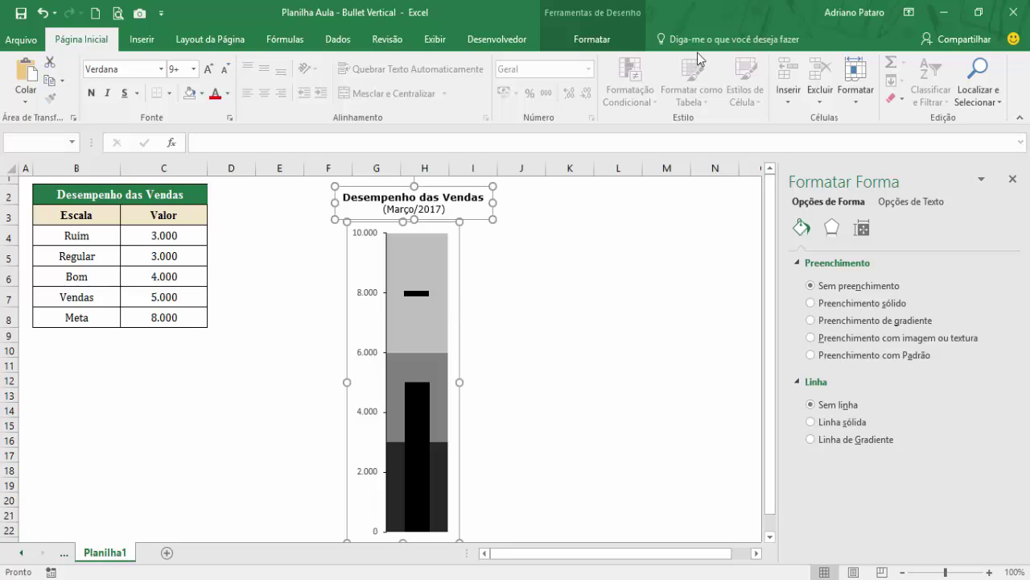
pyautogui.click(620, 40)
pyautogui.click(885, 66)
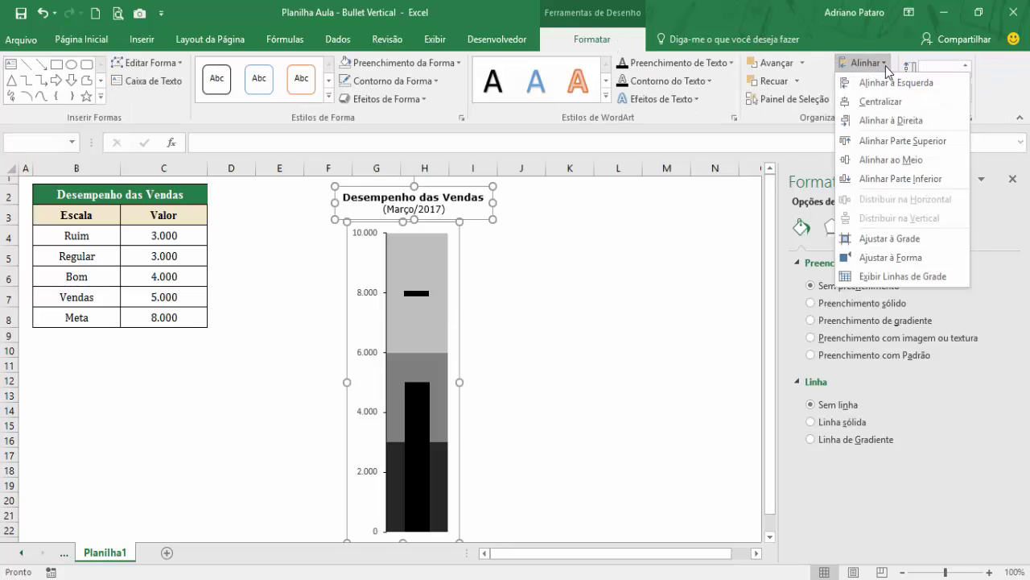
pyautogui.click(871, 100)
pyautogui.click(721, 380)
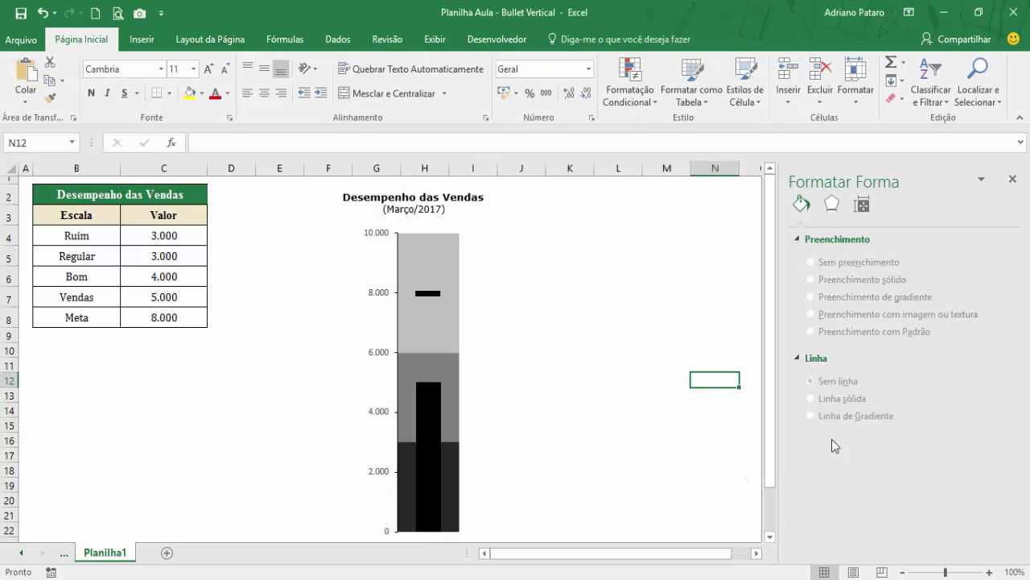
# Close the formatting pane and reduce the sheet zoom to 90%.
pyautogui.click(1013, 178)
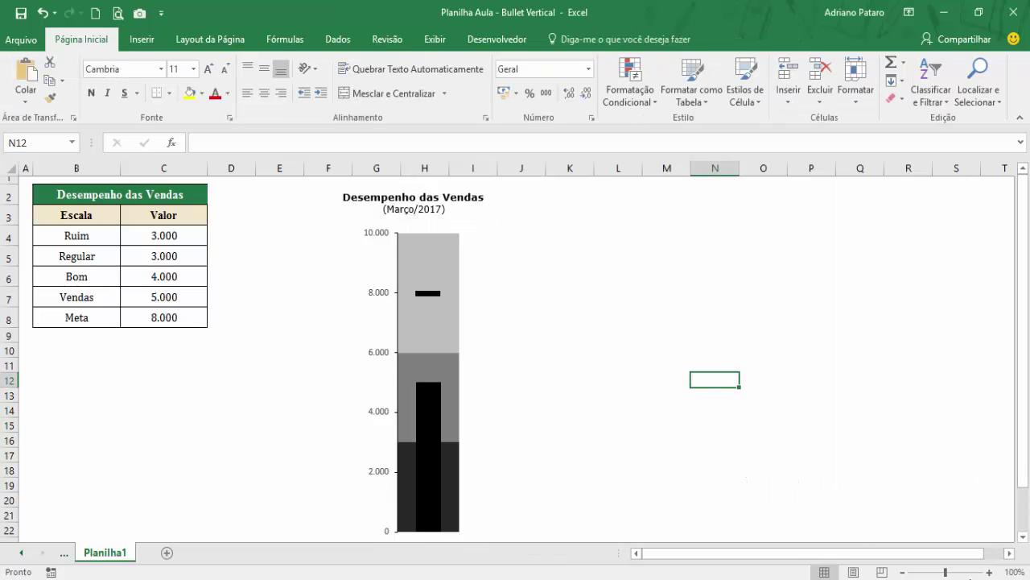
pyautogui.click(902, 572)
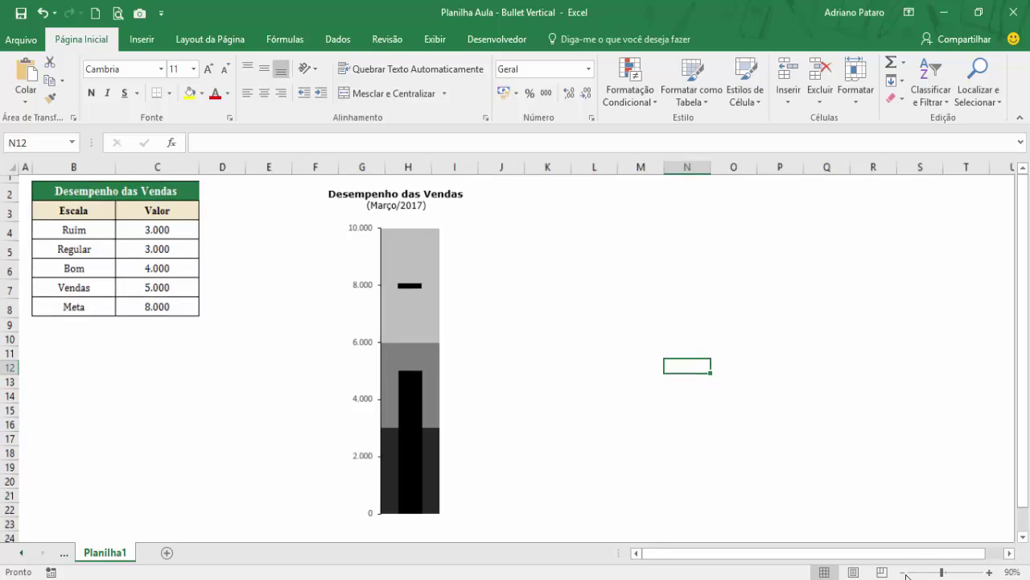
# Test the chart with the Vendas value in the table set to 7000 and then 9000.
pyautogui.click(1024, 400)
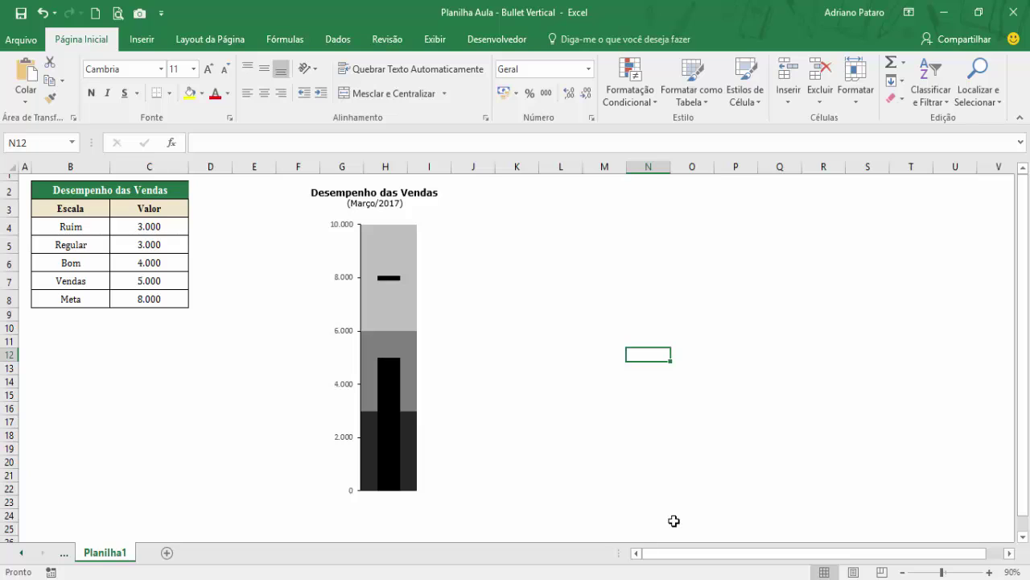
pyautogui.click(164, 280)
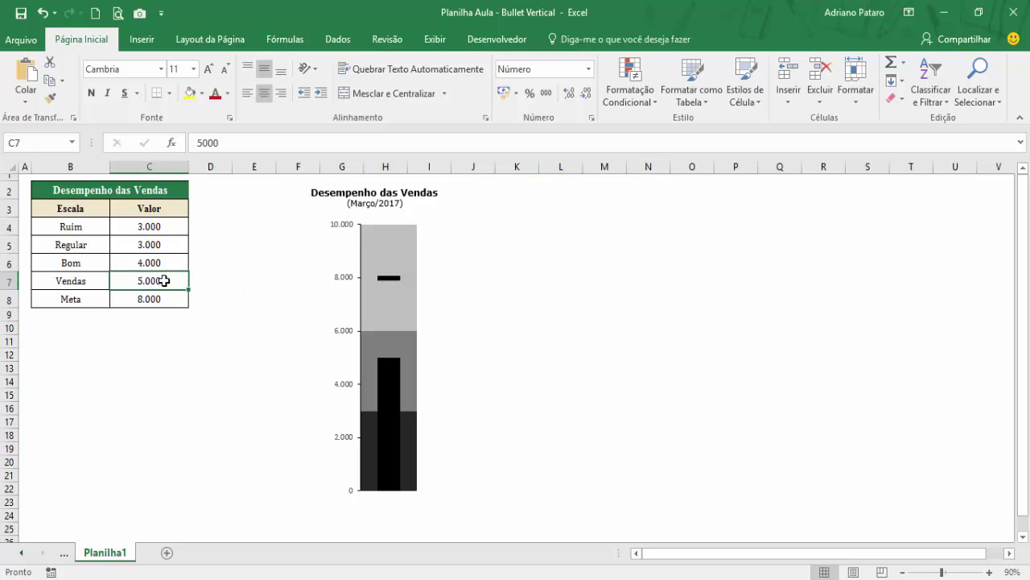
pyautogui.write('7000')
pyautogui.press('Return')
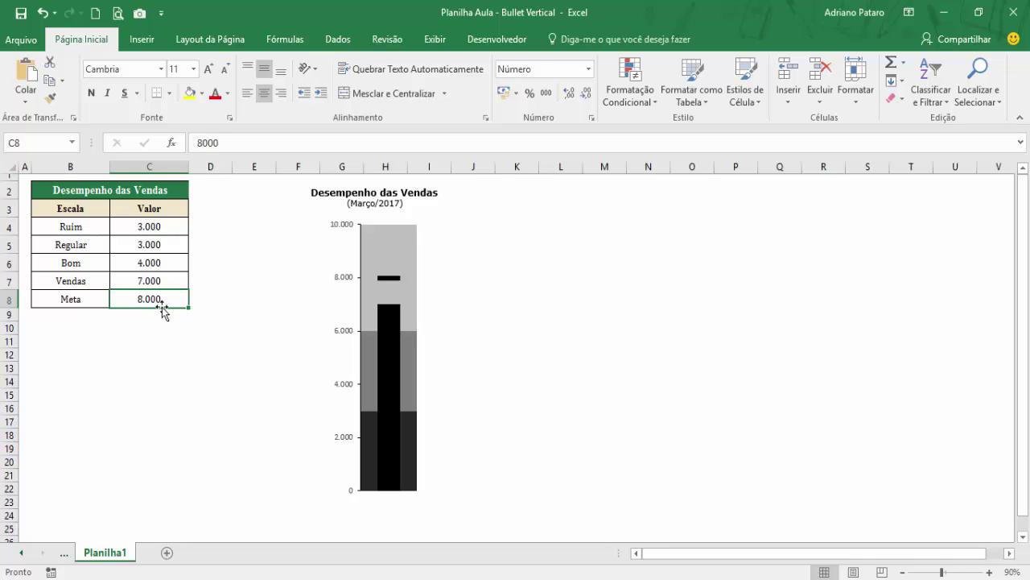
pyautogui.click(165, 283)
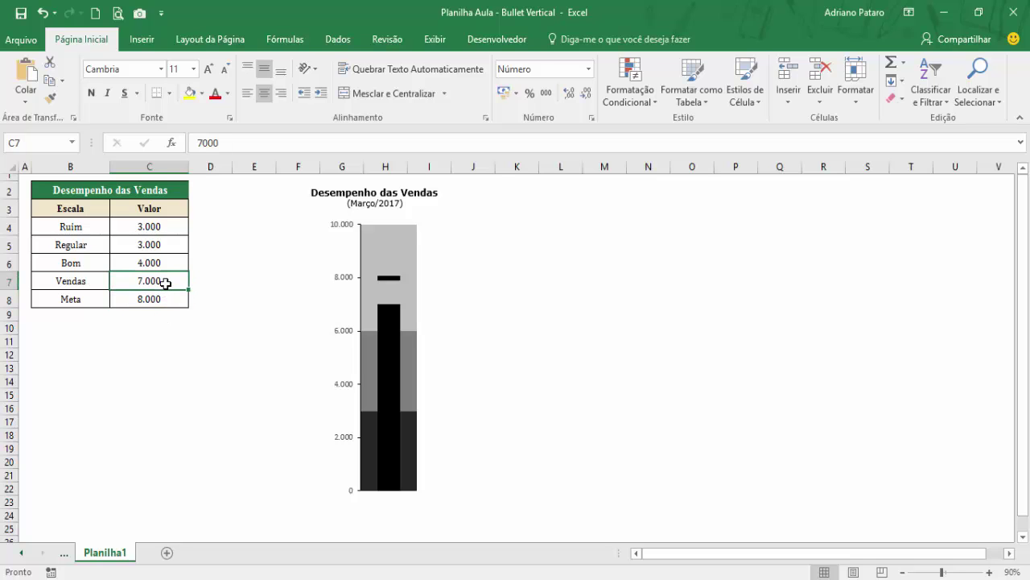
pyautogui.write('9000')
pyautogui.press('Return')
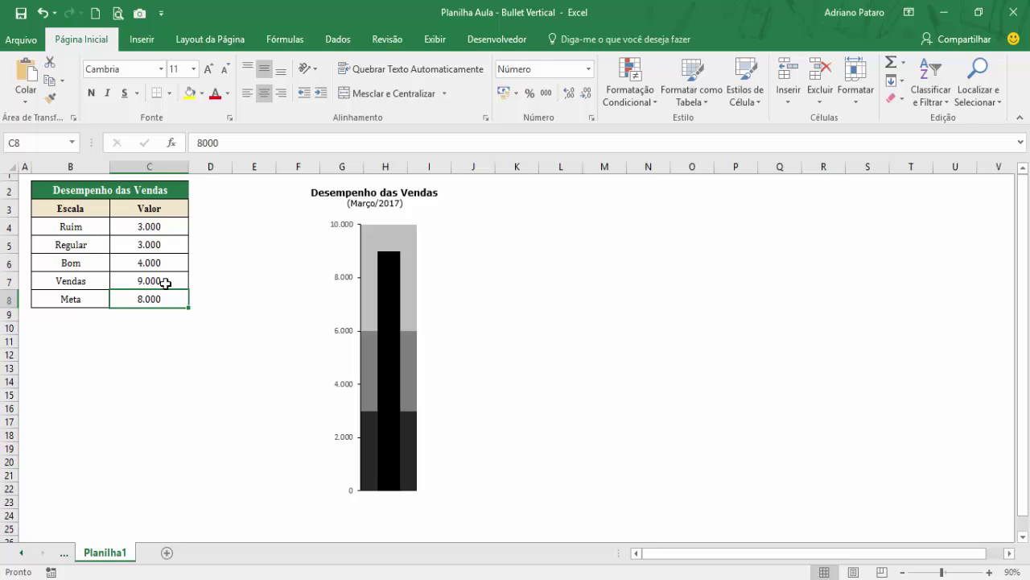
# Increase the gap width of the Vendas series so its column is narrower than the Meta marker.
pyautogui.click(387, 335)
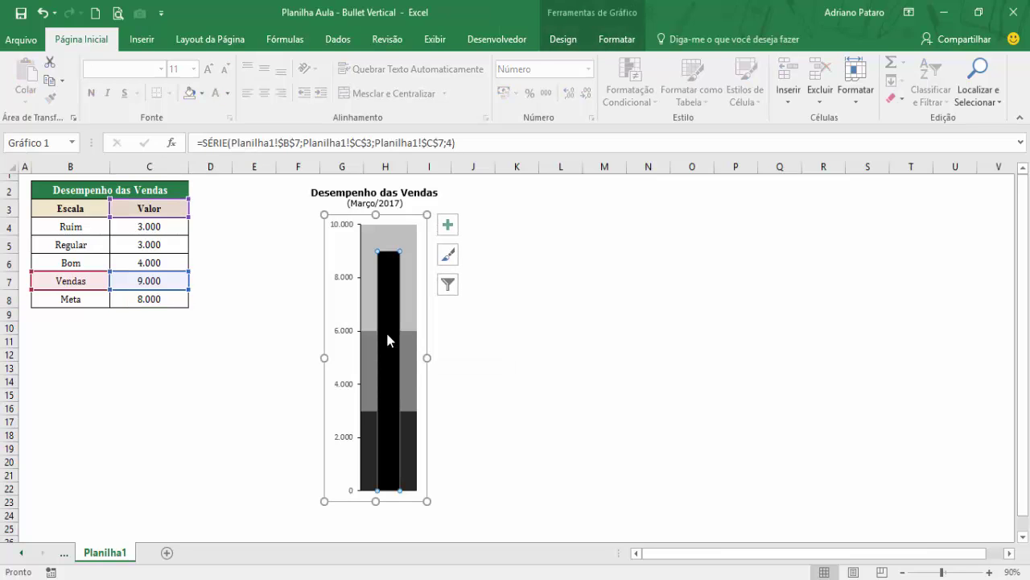
pyautogui.rightClick(382, 360)
pyautogui.click(466, 504)
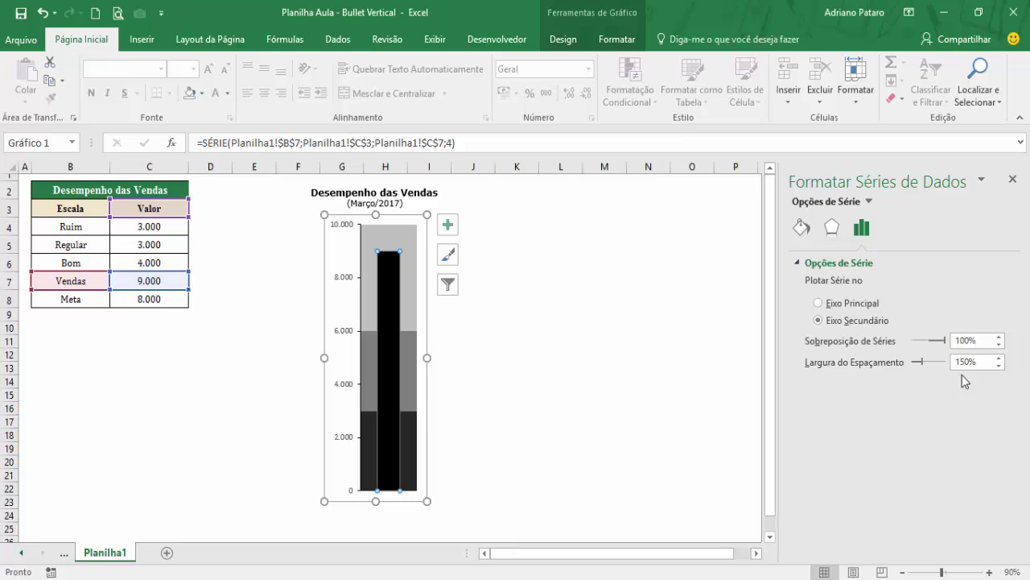
pyautogui.moveTo(922, 361); pyautogui.dragTo(926, 363)
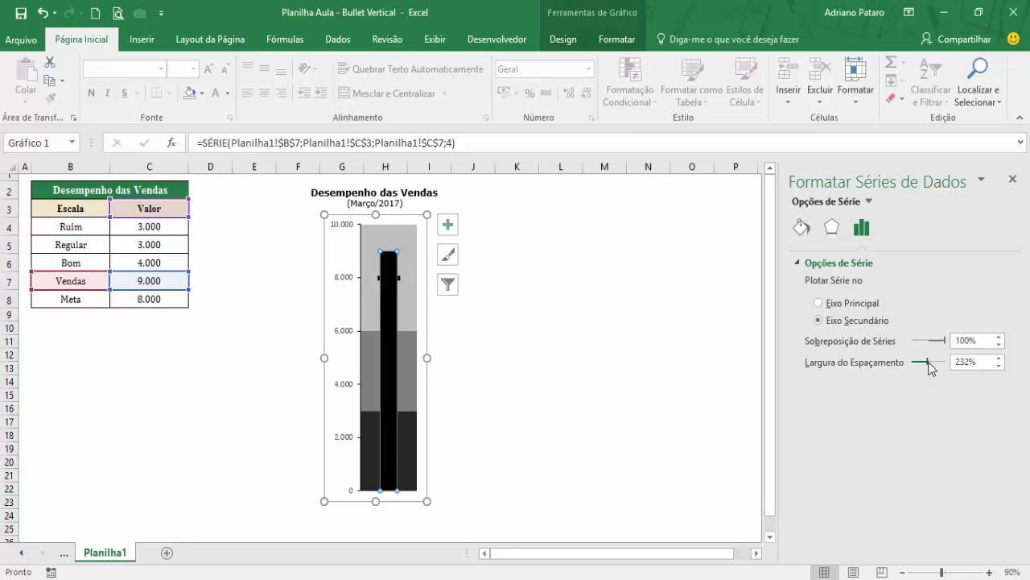
pyautogui.click(665, 357)
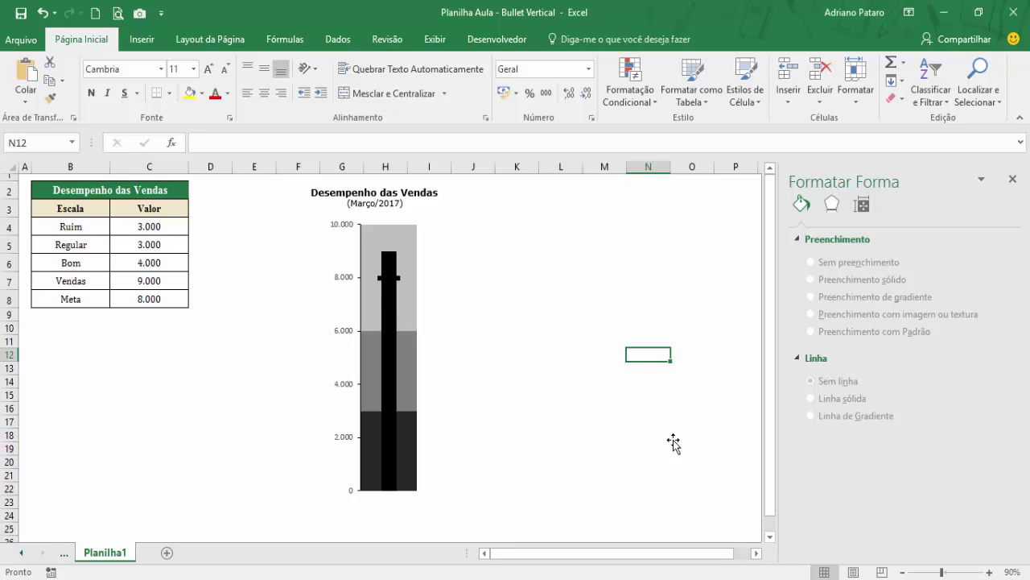
# Make the whole bullet chart slightly narrower by moving its right edge inward.
pyautogui.click(408, 302)
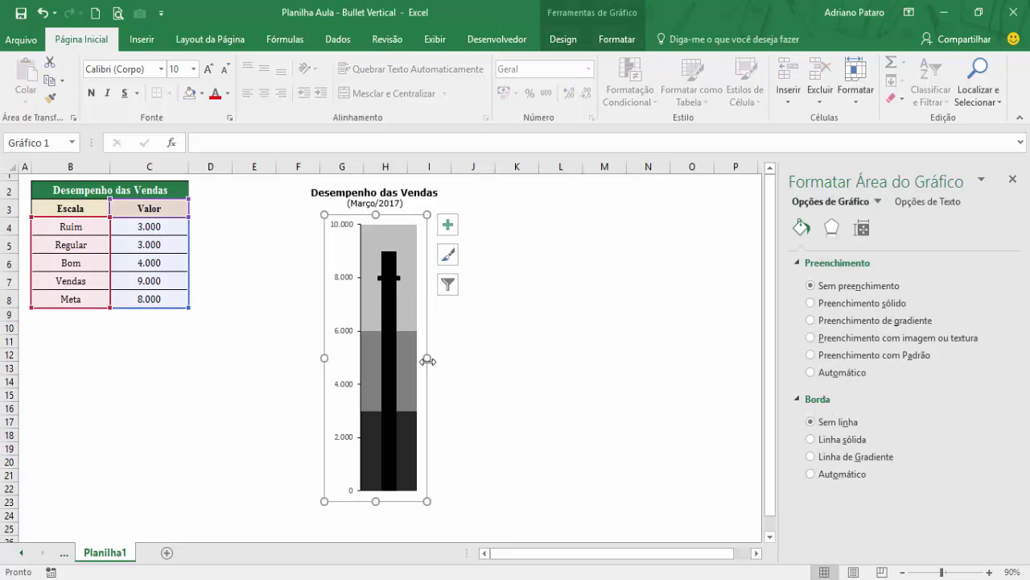
pyautogui.moveTo(427, 361); pyautogui.dragTo(412, 362)
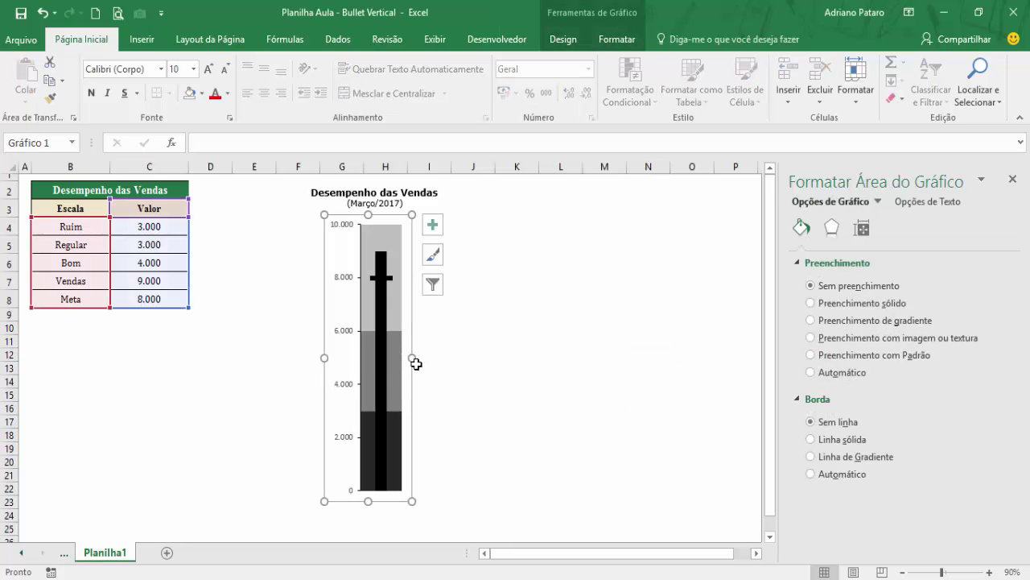
pyautogui.click(617, 379)
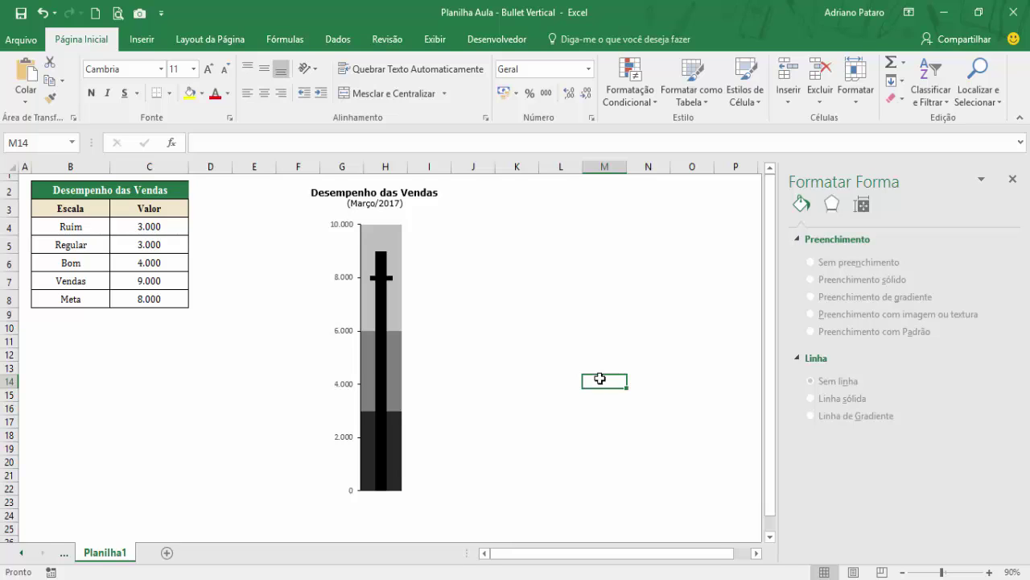
# Test the narrowed chart with the Vendas value set to 3000 and then 6000.
pyautogui.click(165, 282)
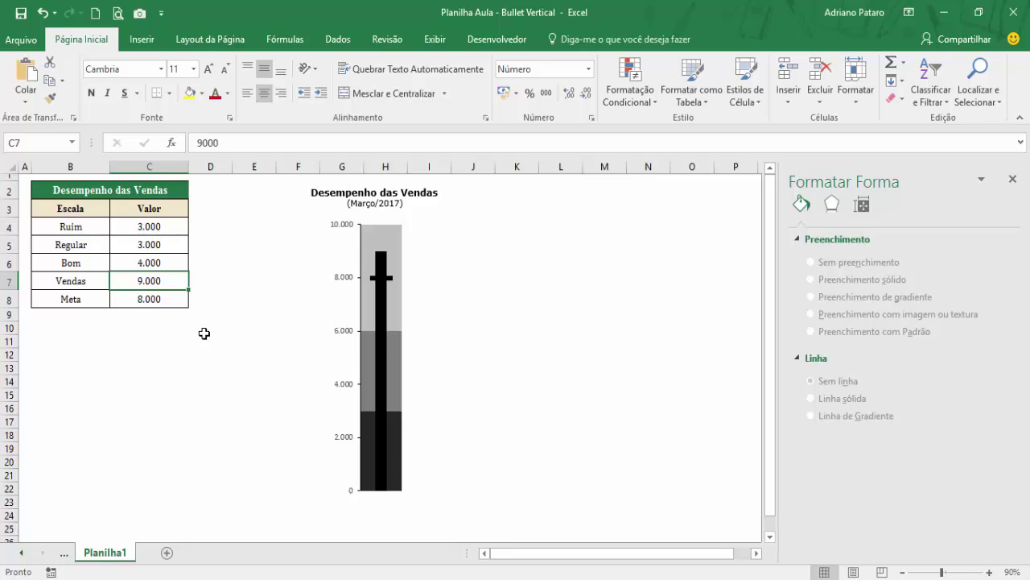
pyautogui.write('3000')
pyautogui.press('Return')
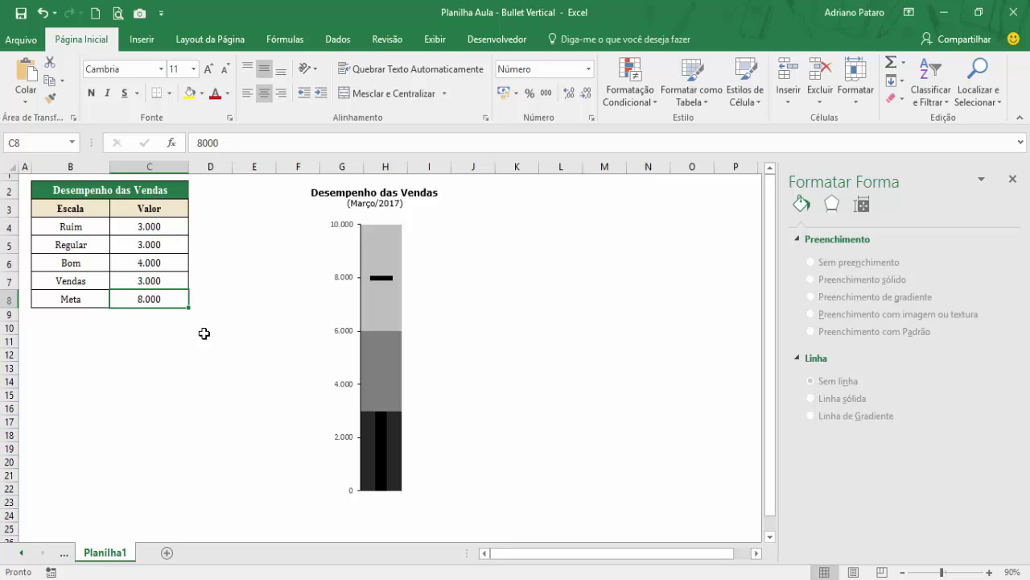
pyautogui.press('Up')
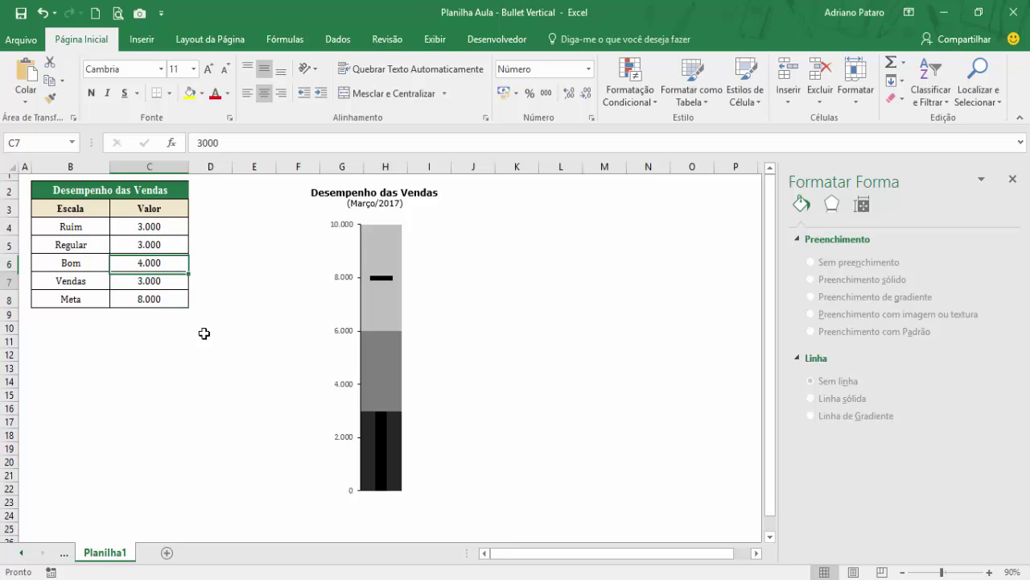
pyautogui.press('F2')
pyautogui.press('Home')
pyautogui.write('6')
pyautogui.press('Delete')
pyautogui.press('Return')
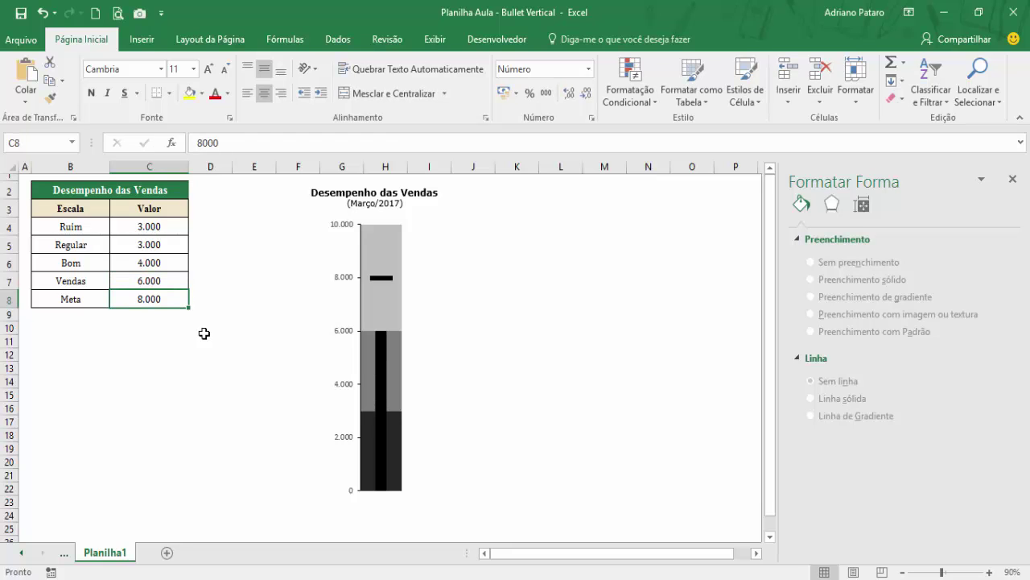
# Set the Vendas value in the table to 9800.
pyautogui.press('Up')
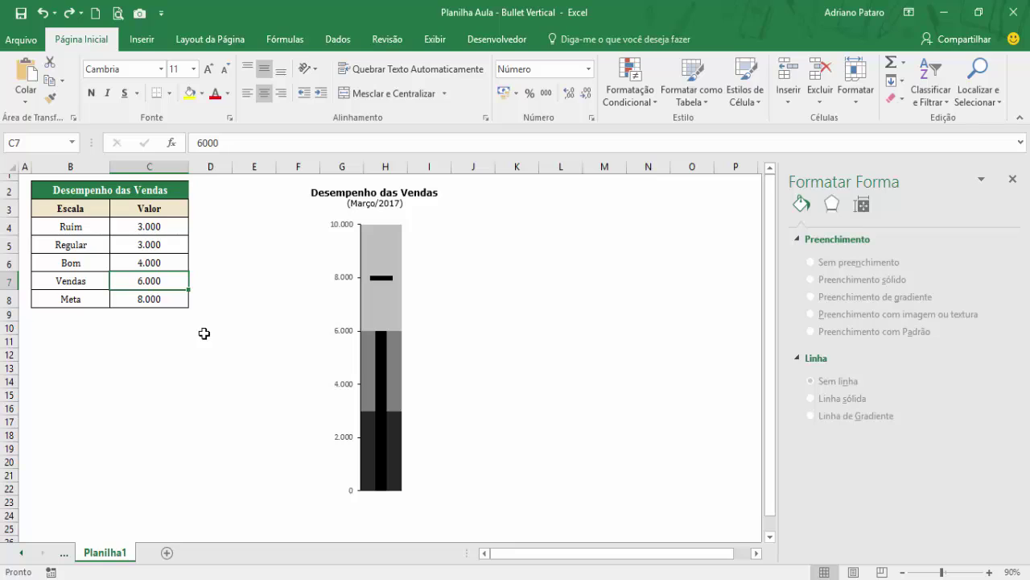
pyautogui.write('9800')
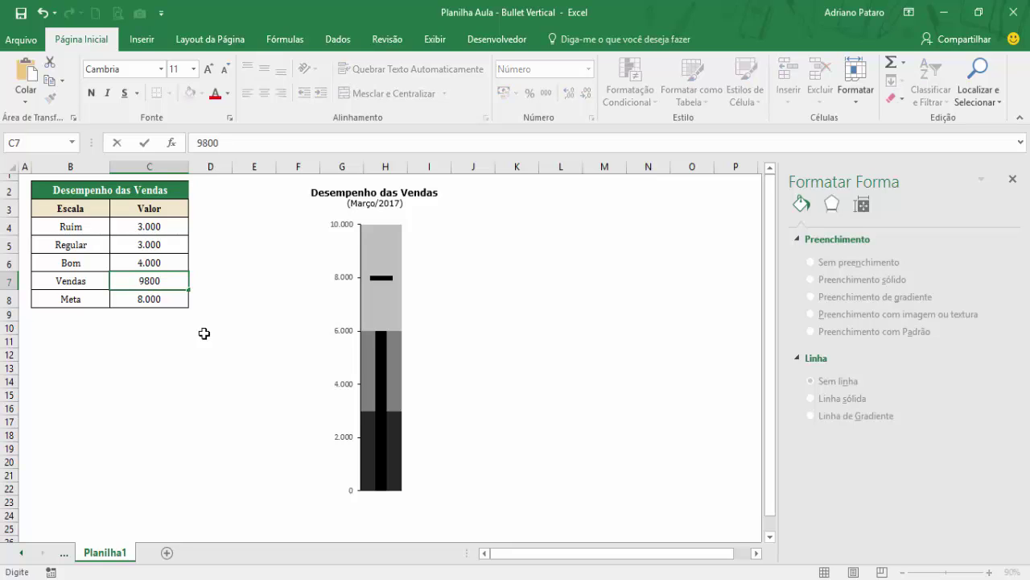
pyautogui.press('Return')
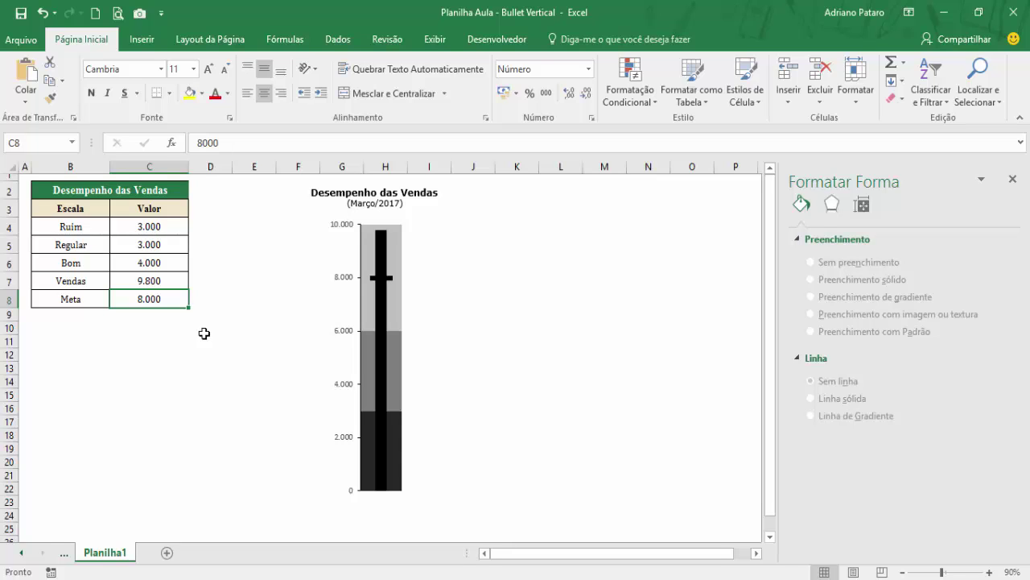
# Place two copies of the bullet chart side by side to the right of the original.
pyautogui.click(413, 288)
pyautogui.click(413, 248)
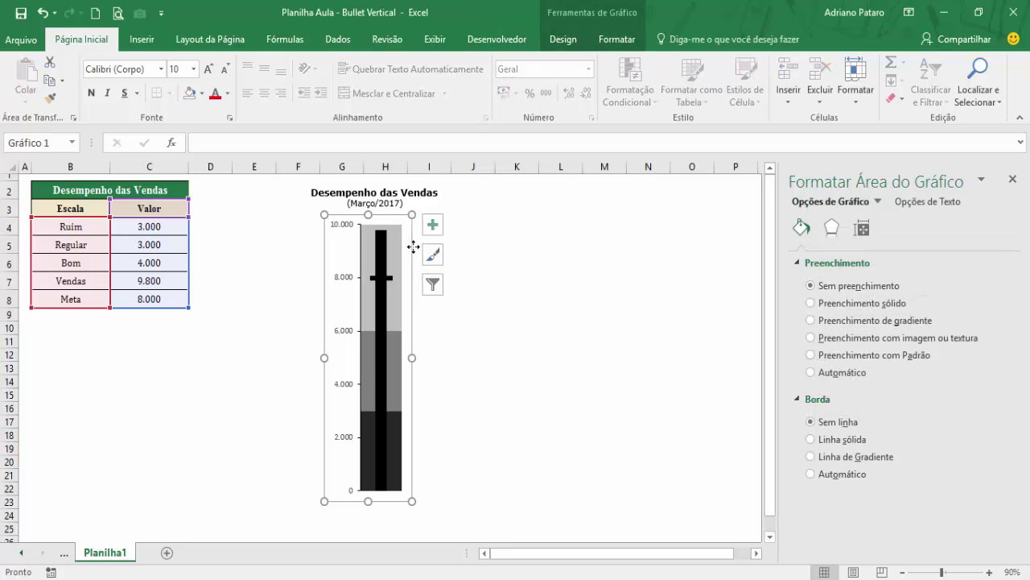
pyautogui.moveTo(413, 247); pyautogui.dragTo(648, 266)
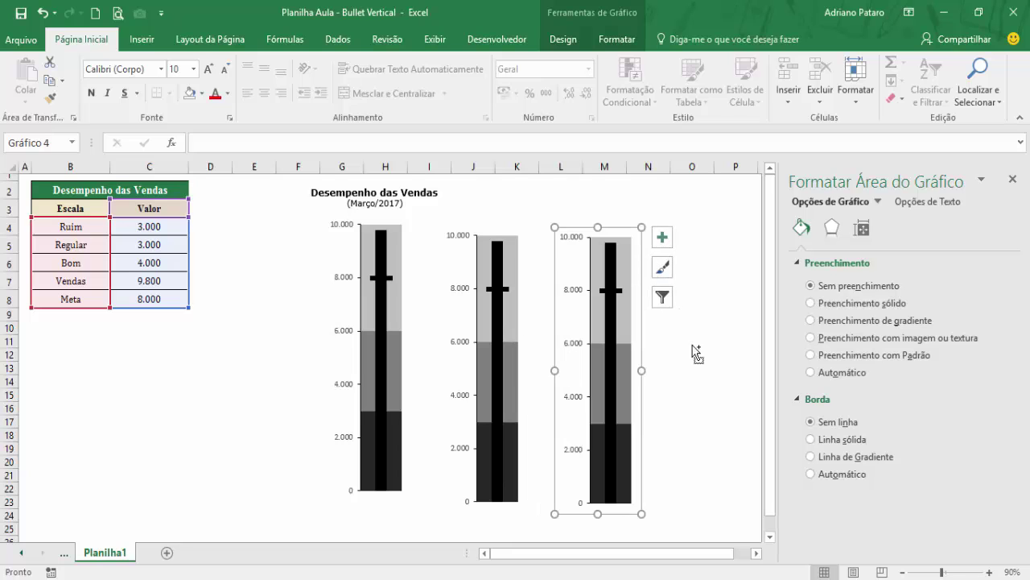
pyautogui.click(696, 381)
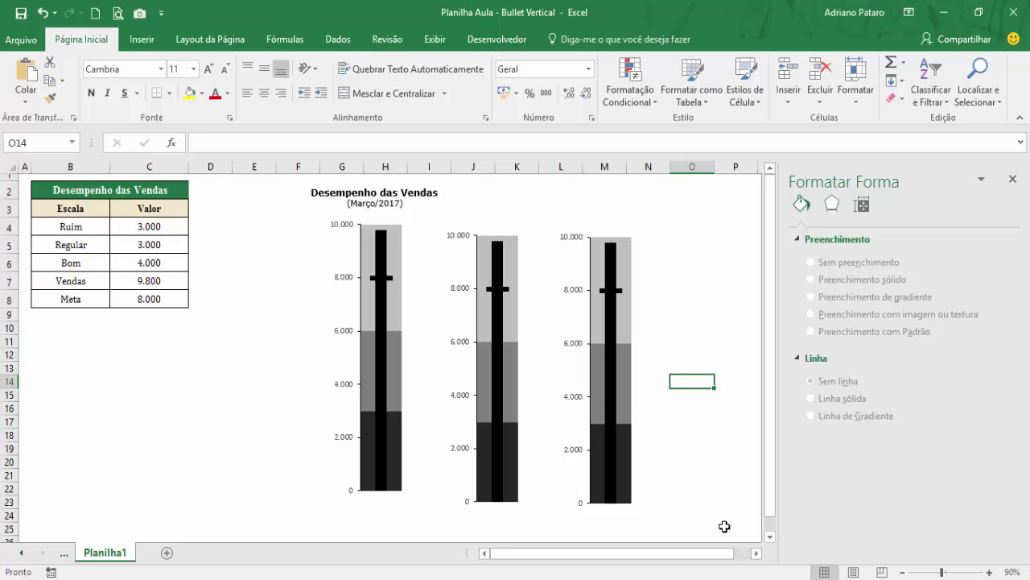
# Select all three bullet charts and align them along their top edges.
pyautogui.click(400, 232)
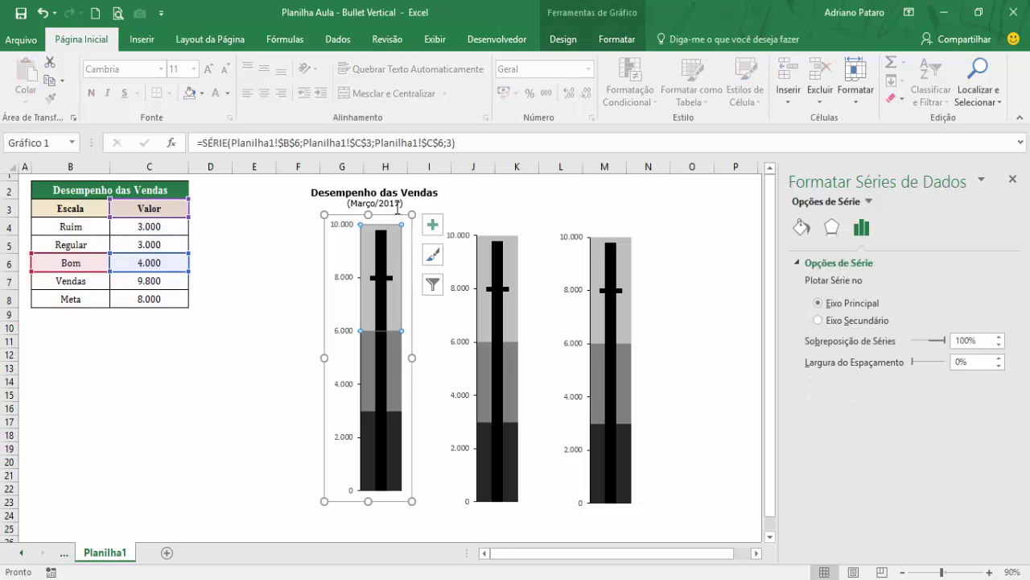
pyautogui.click(396, 208)
pyautogui.click(409, 235)
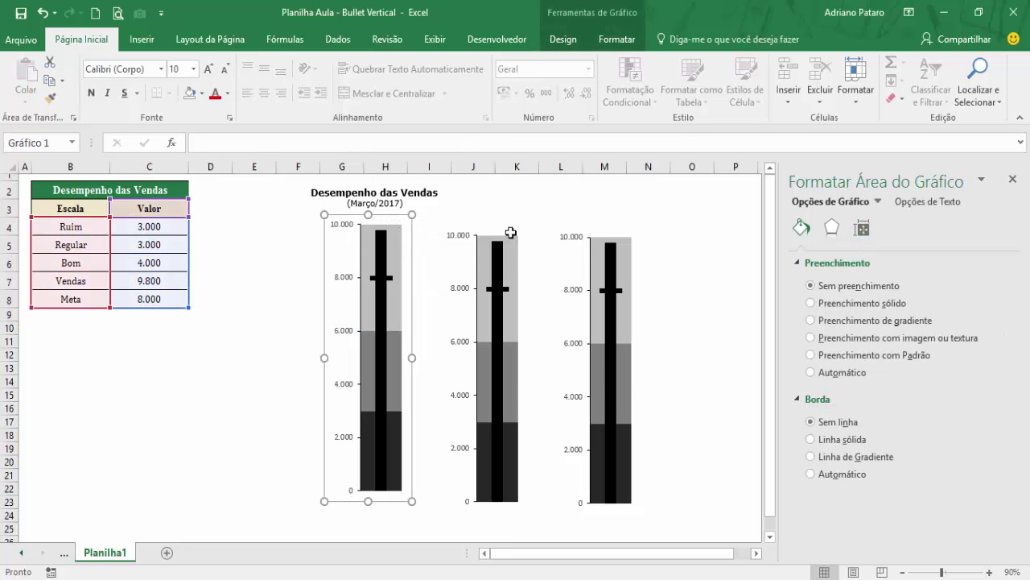
pyautogui.keyDown('shift'); pyautogui.click(510, 233); pyautogui.keyUp('shift')
pyautogui.click(405, 221)
pyautogui.keyDown('shift'); pyautogui.click(477, 264); pyautogui.keyUp('shift')
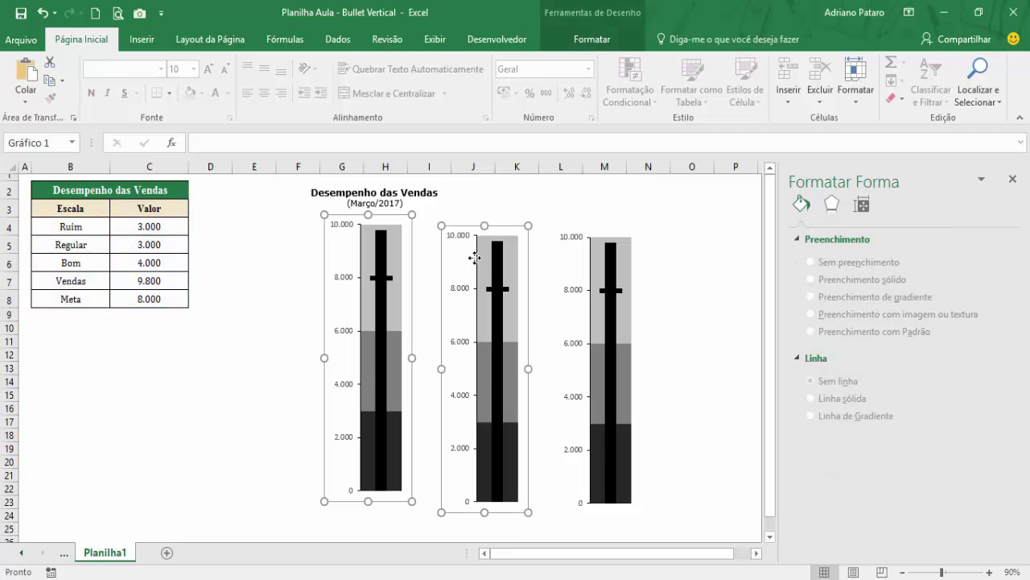
pyautogui.keyDown('shift'); pyautogui.click(590, 264); pyautogui.keyUp('shift')
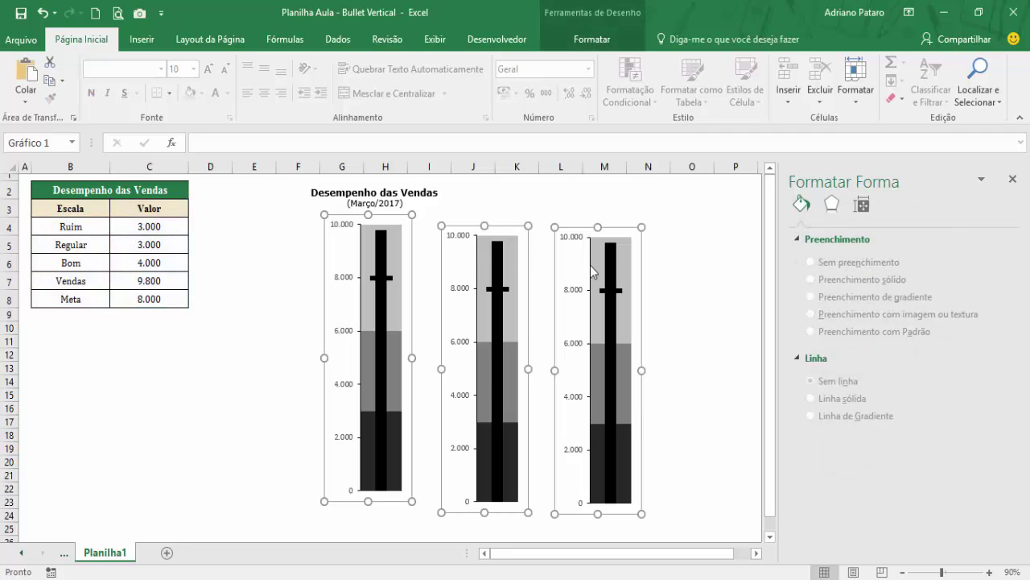
pyautogui.click(591, 38)
pyautogui.click(887, 63)
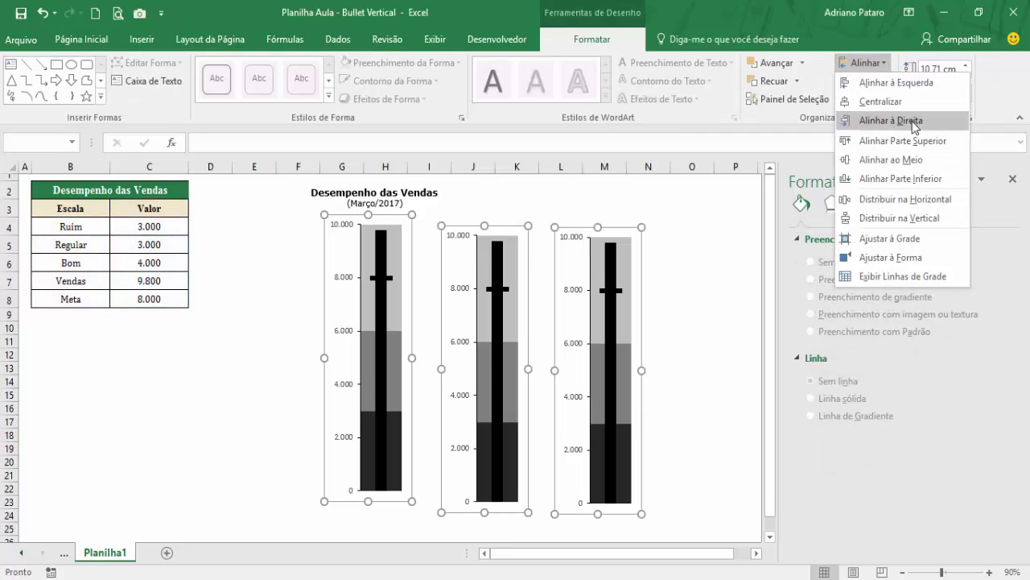
pyautogui.click(924, 141)
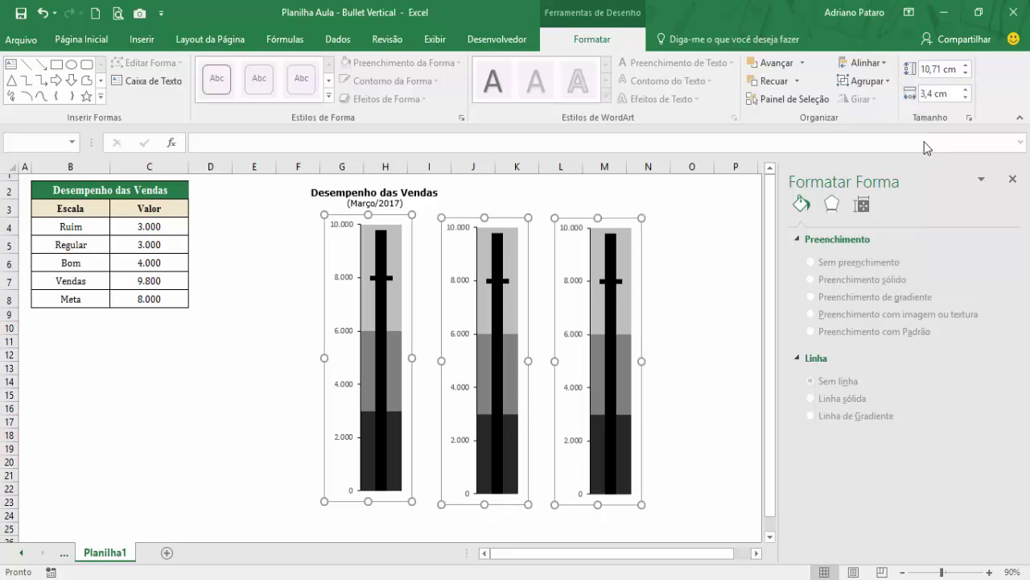
# Distribute the three bullet charts evenly in the horizontal direction and deselect them.
pyautogui.click(888, 64)
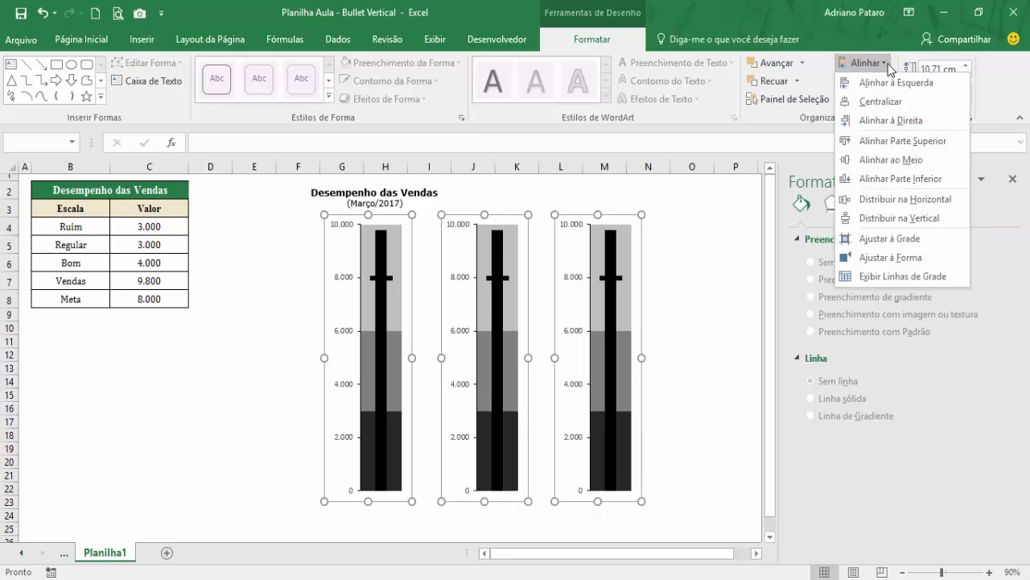
pyautogui.click(916, 178)
pyautogui.click(703, 341)
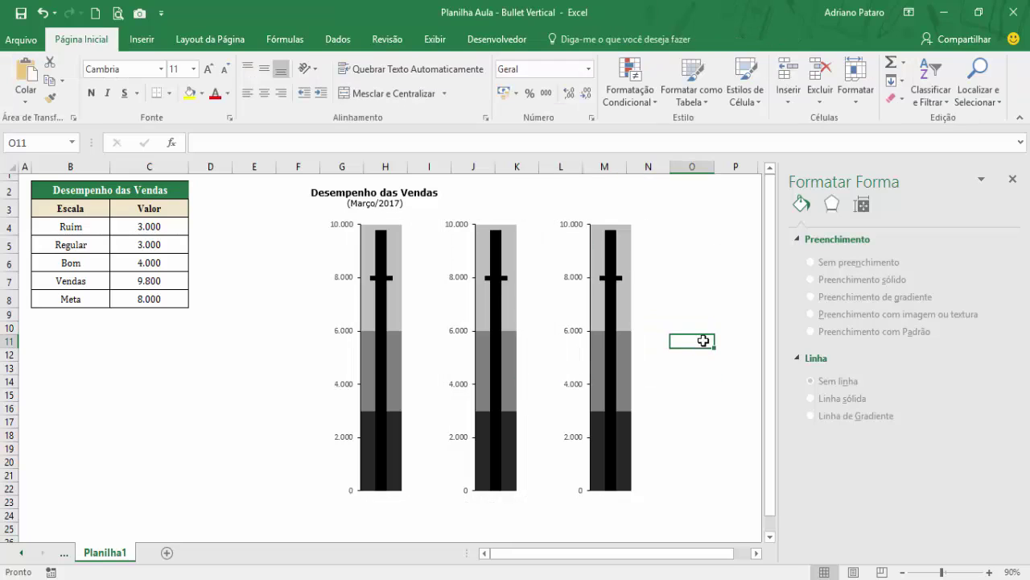